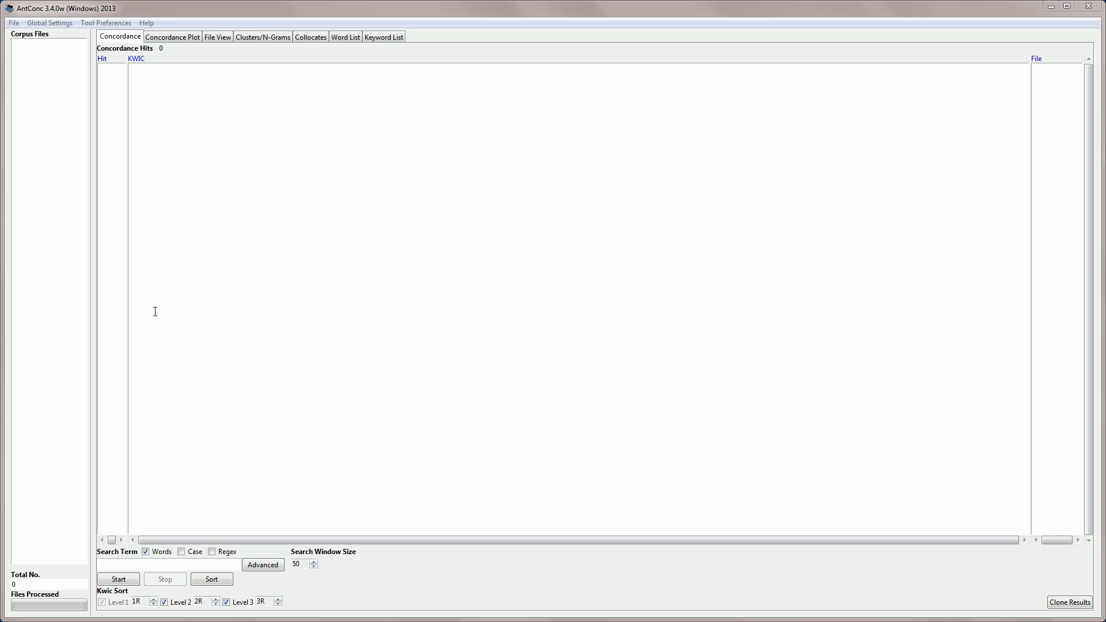
# Open BROWN_A.txt, BROWN_B.txt and BROWN_C.txt from the desktop's brown_corpus_tagged folder as the corpus.
pyautogui.click(15, 26)
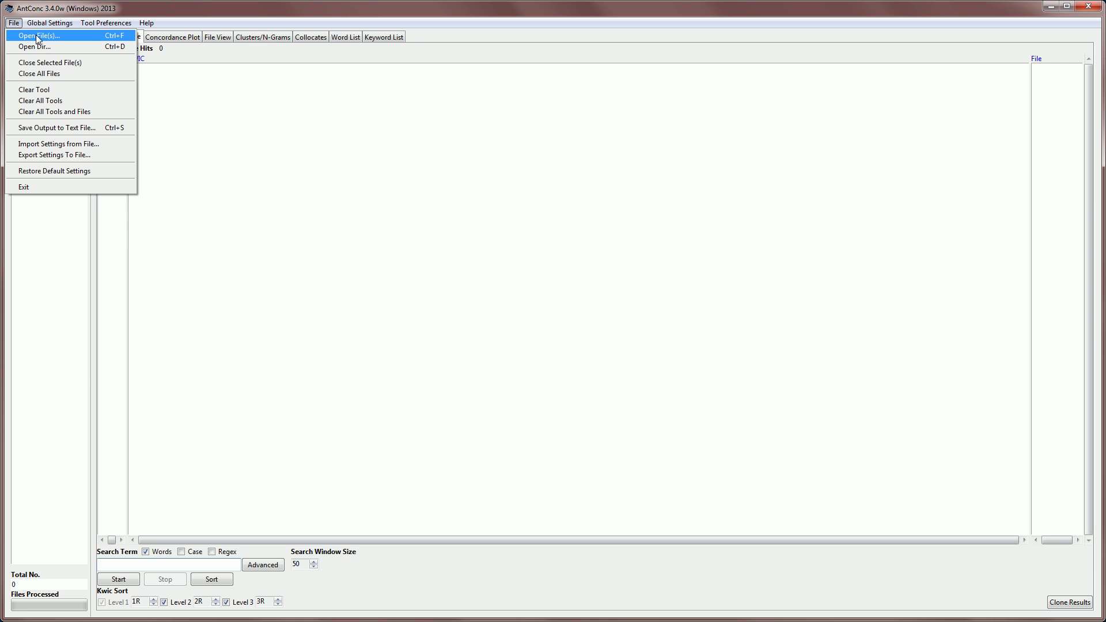
pyautogui.click(36, 35)
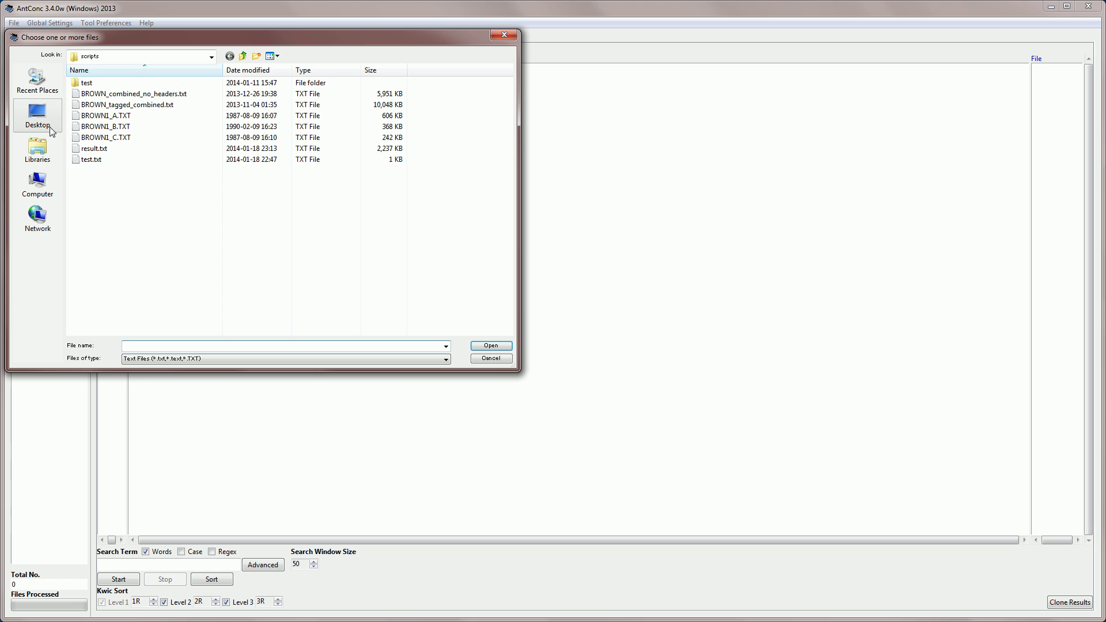
pyautogui.click(41, 118)
pyautogui.doubleClick(103, 145)
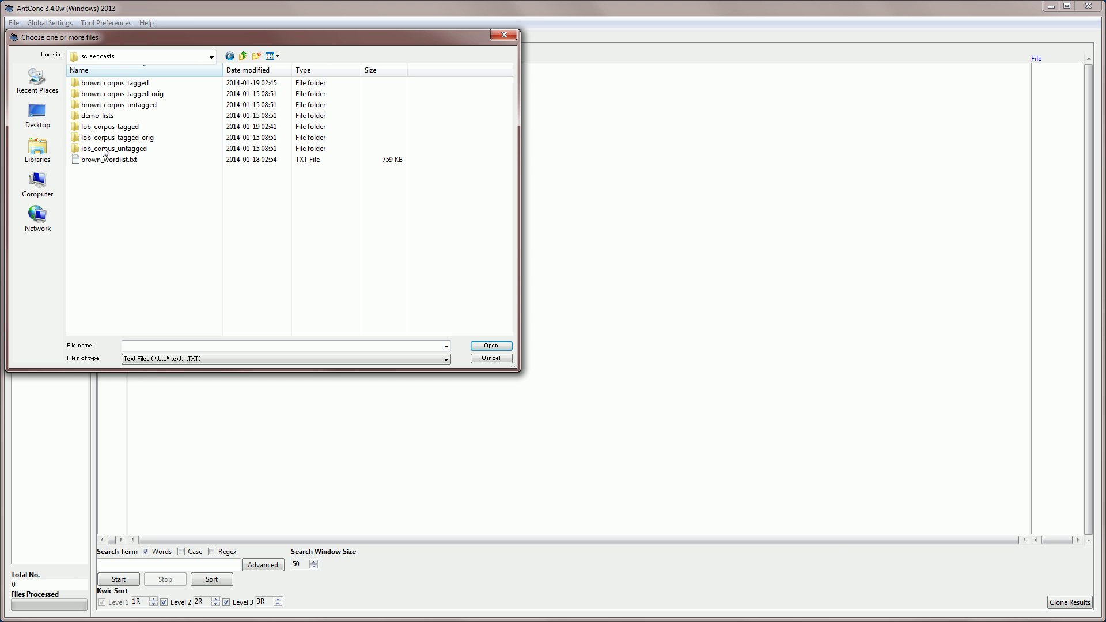
pyautogui.click(110, 110)
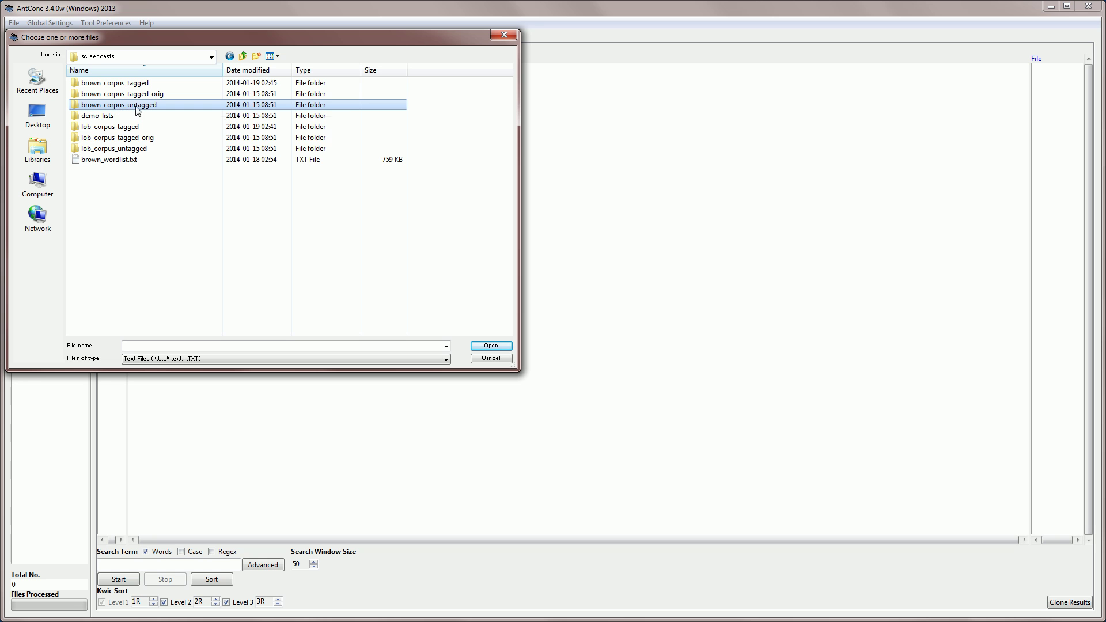
pyautogui.doubleClick(118, 83)
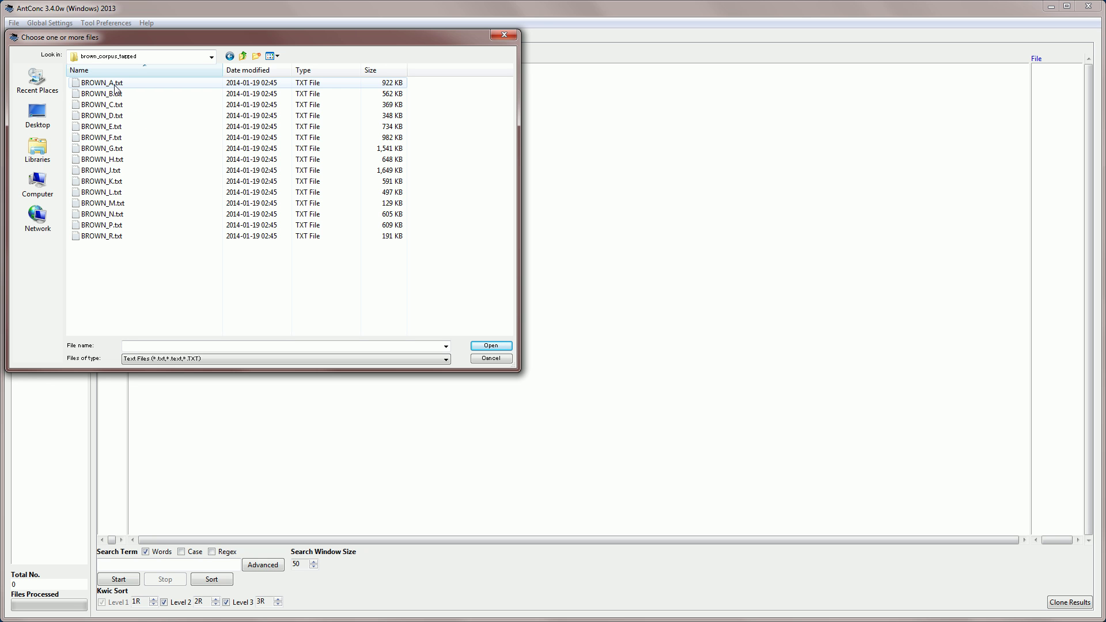
pyautogui.moveTo(102, 86); pyautogui.dragTo(101, 98)
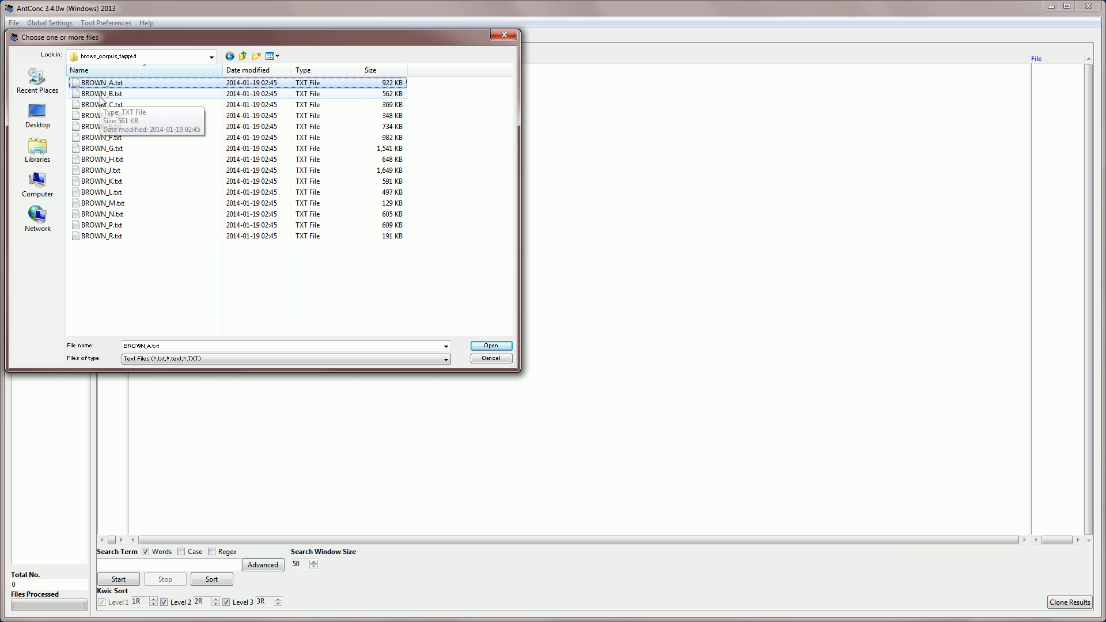
pyautogui.keyDown('ctrl'); pyautogui.click(101, 96); pyautogui.keyUp('ctrl')
pyautogui.keyDown('ctrl'); pyautogui.click(103, 107); pyautogui.keyUp('ctrl')
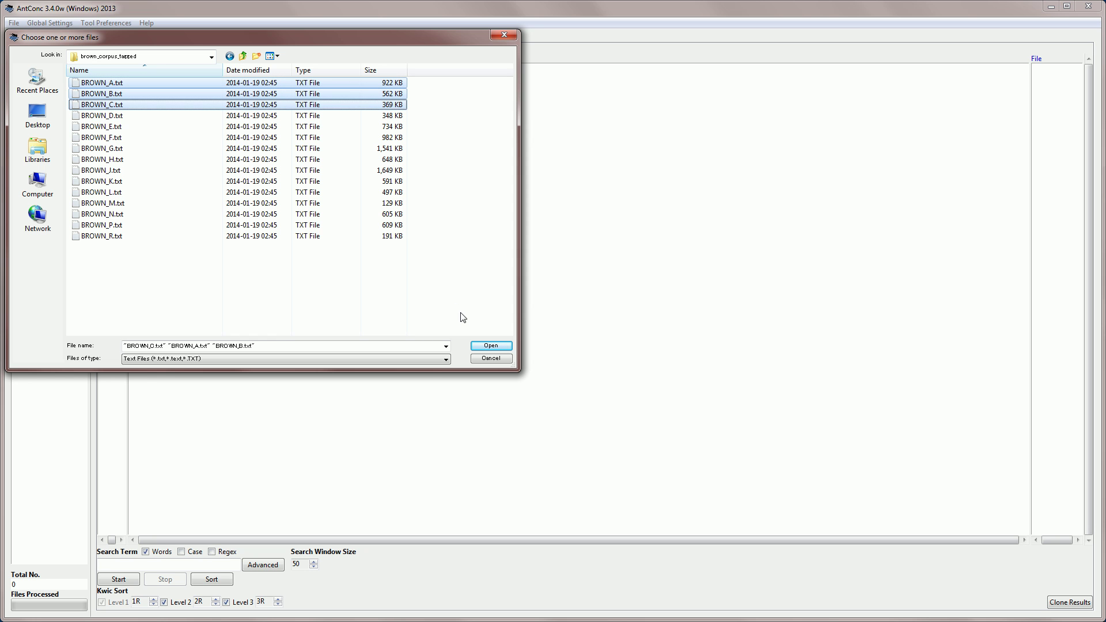
pyautogui.click(489, 346)
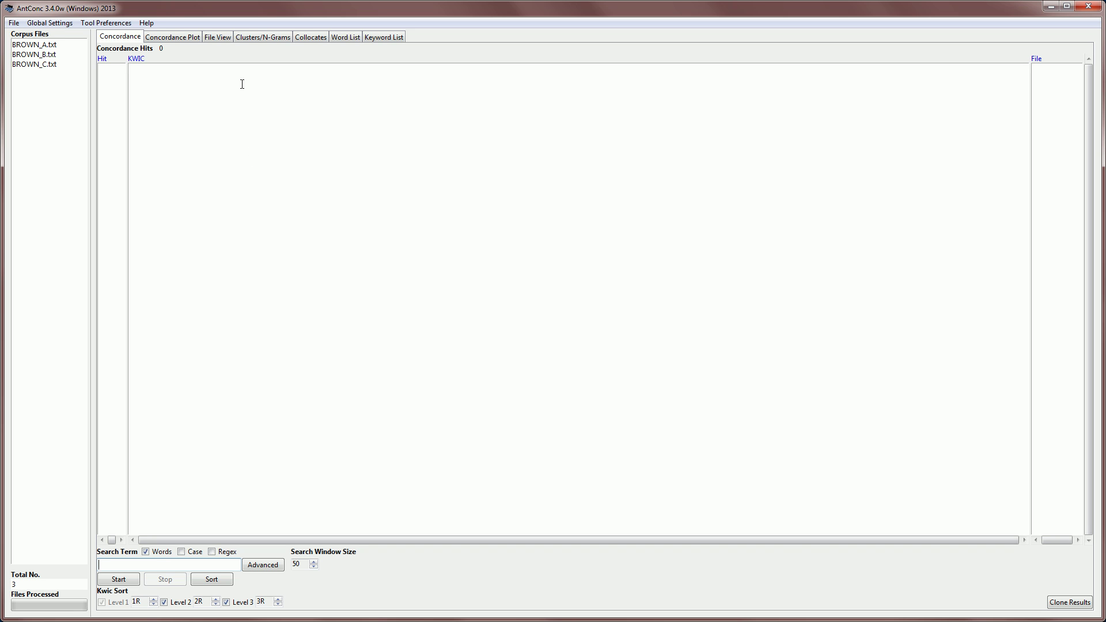
# Show BROWN_A.txt in File View and select words like The, Grand and Jury_NN1 to inspect tags.
pyautogui.click(220, 40)
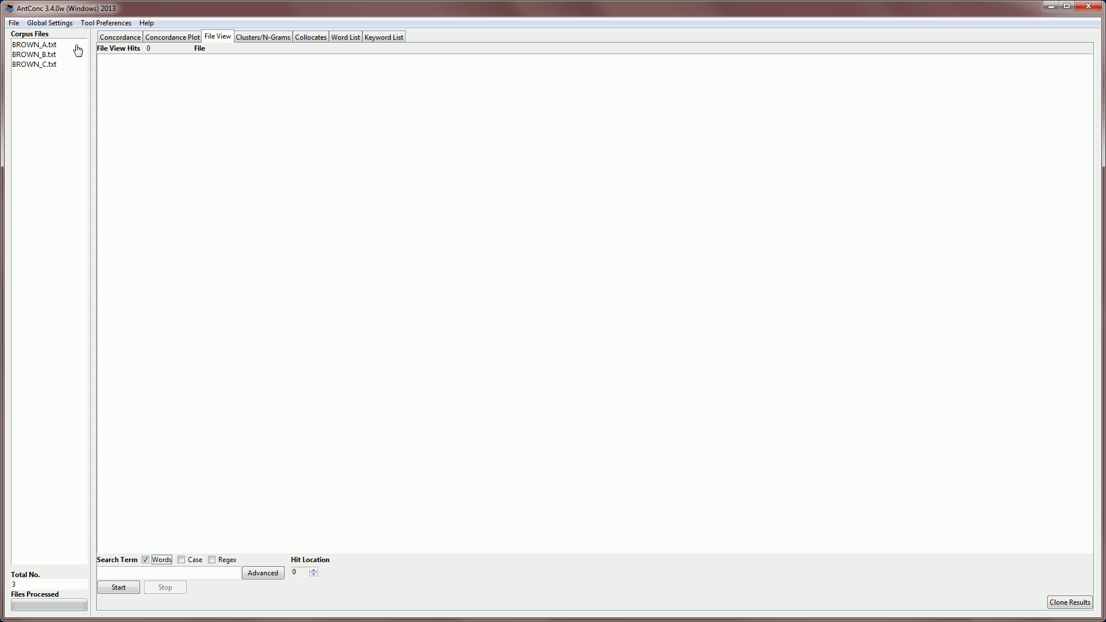
pyautogui.click(28, 44)
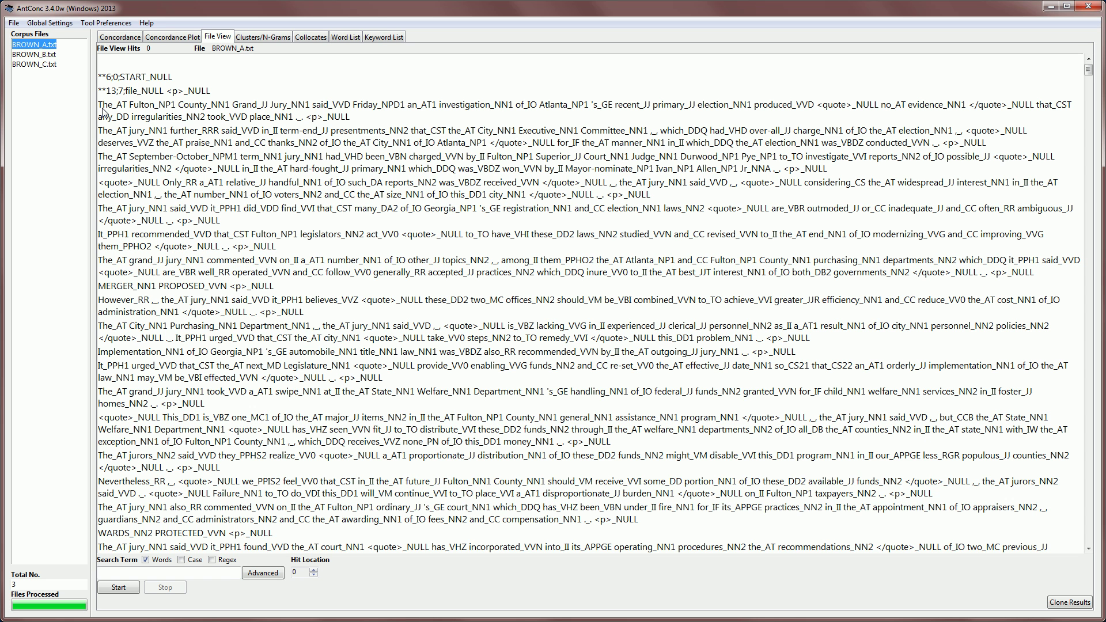
pyautogui.moveTo(98, 107); pyautogui.dragTo(128, 111)
pyautogui.moveTo(232, 109); pyautogui.dragTo(310, 112)
pyautogui.doubleClick(283, 112)
pyautogui.click(283, 109)
pyautogui.click(305, 111)
# Search BROWN_A.txt in File View for Jury, then for Jury_NN1.
pyautogui.click(123, 574)
pyautogui.write('Jury')
pyautogui.click(119, 587)
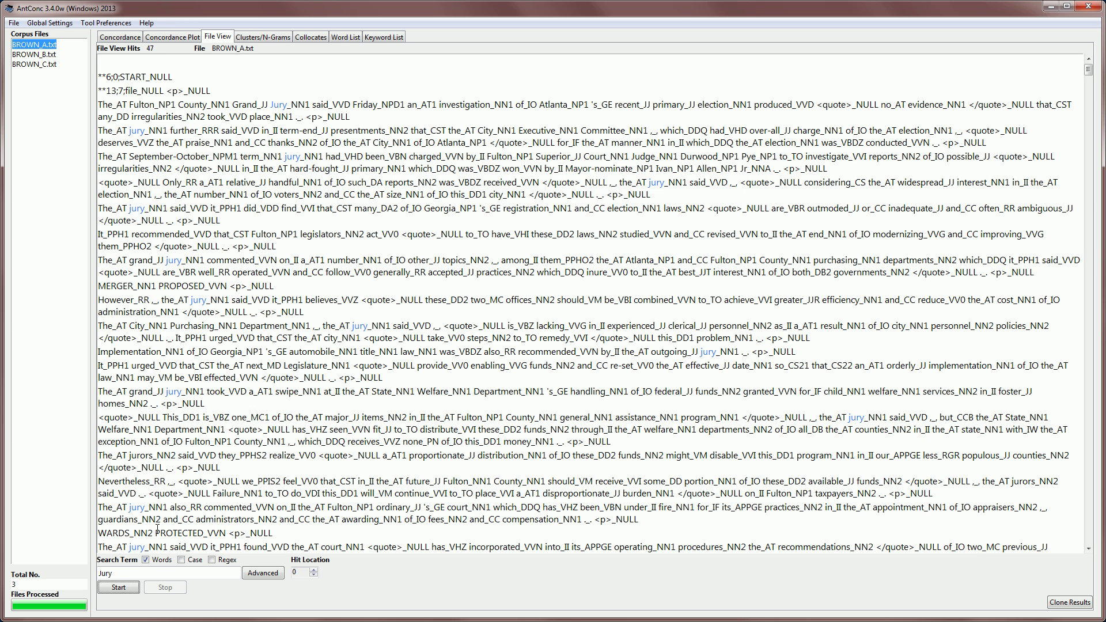
pyautogui.click(114, 578)
pyautogui.write('_NN1')
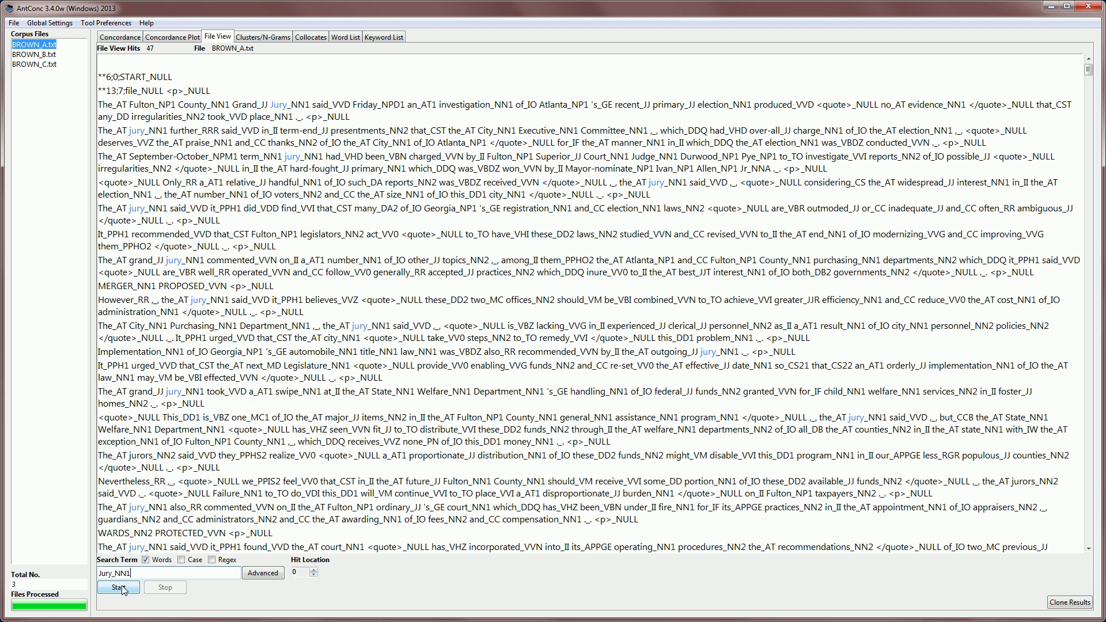
pyautogui.click(118, 587)
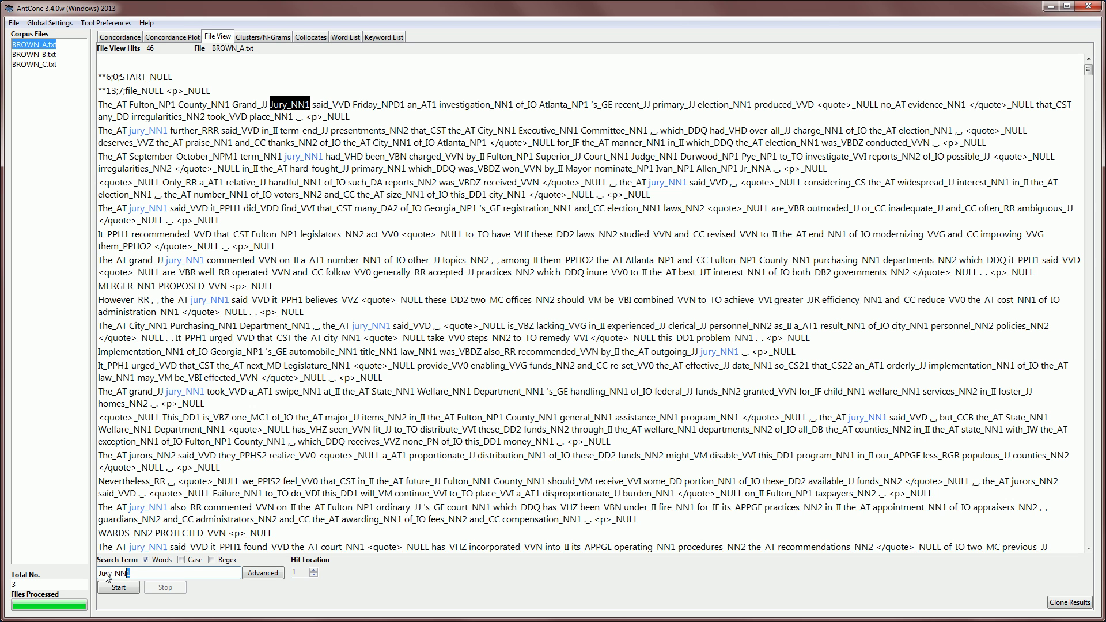
# Search the file for the VVI tag and inspect a hit such as investigate_VVI.
pyautogui.moveTo(135, 576); pyautogui.dragTo(76, 576)
pyautogui.hotkey('ctrl', 'c')
pyautogui.write('VVI')
pyautogui.click(118, 586)
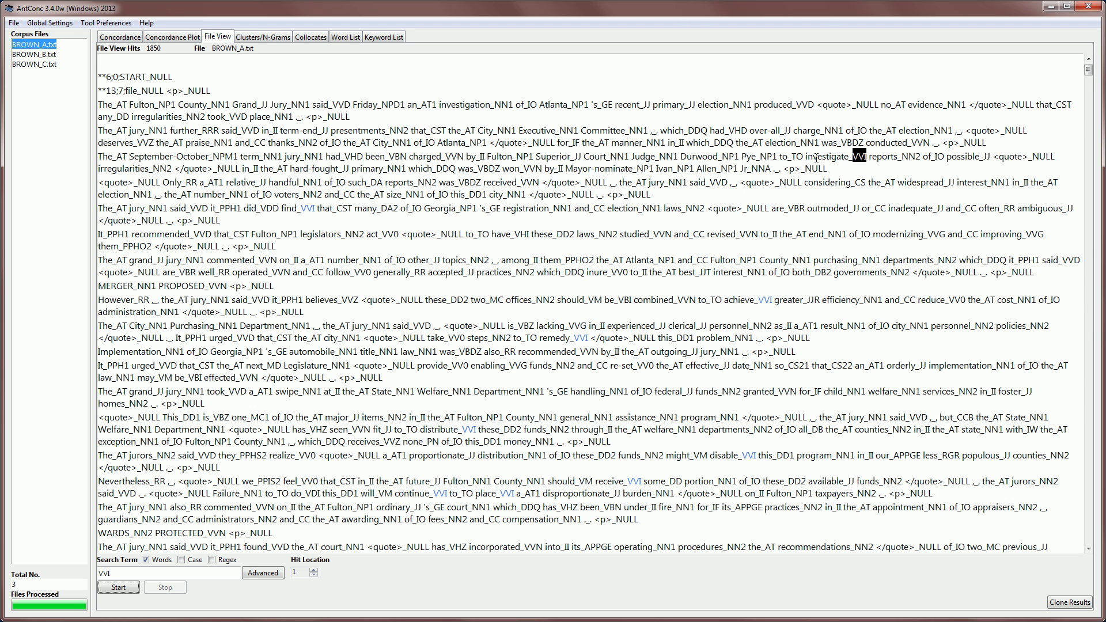
pyautogui.moveTo(803, 157); pyautogui.dragTo(869, 157)
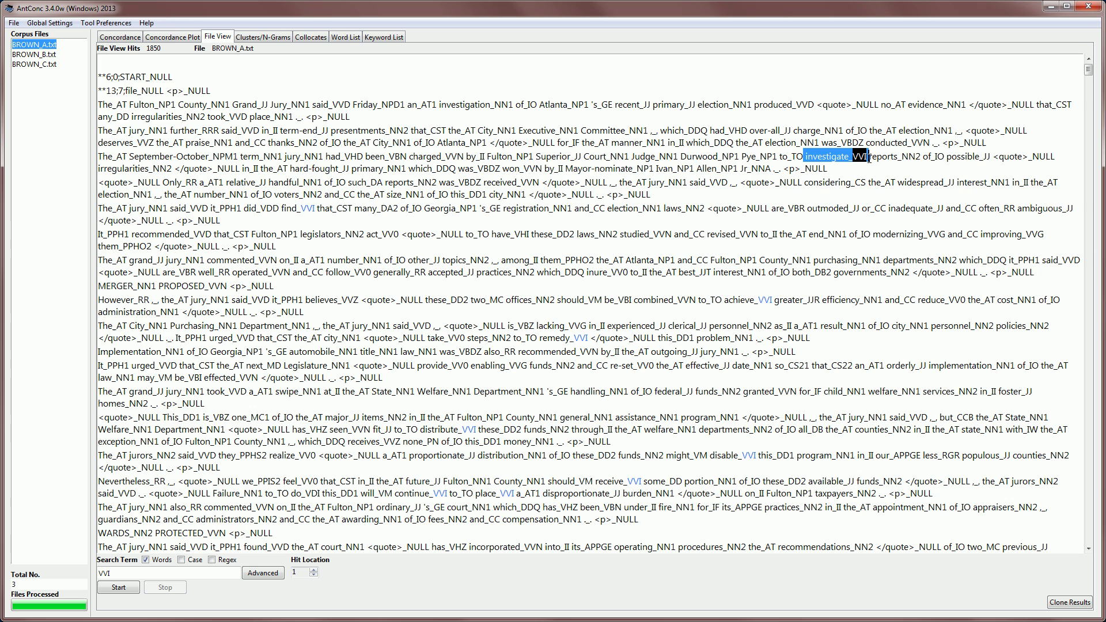
pyautogui.click(835, 182)
pyautogui.click(143, 573)
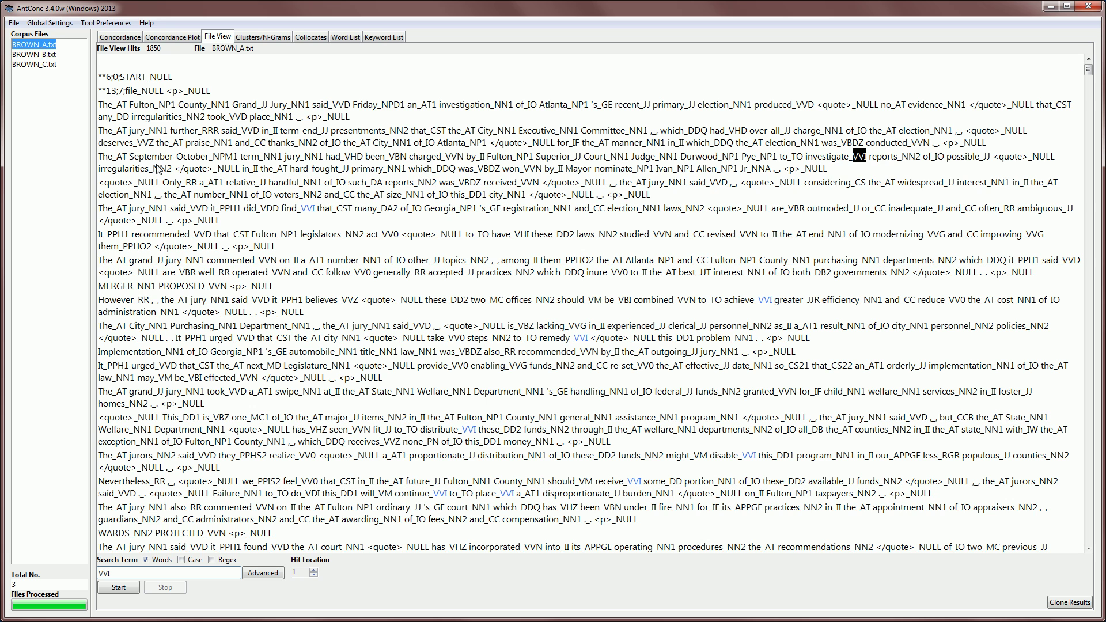
# Run a Concordance search for Jury_NN1 and sort its 47 hits by the following words.
pyautogui.click(123, 36)
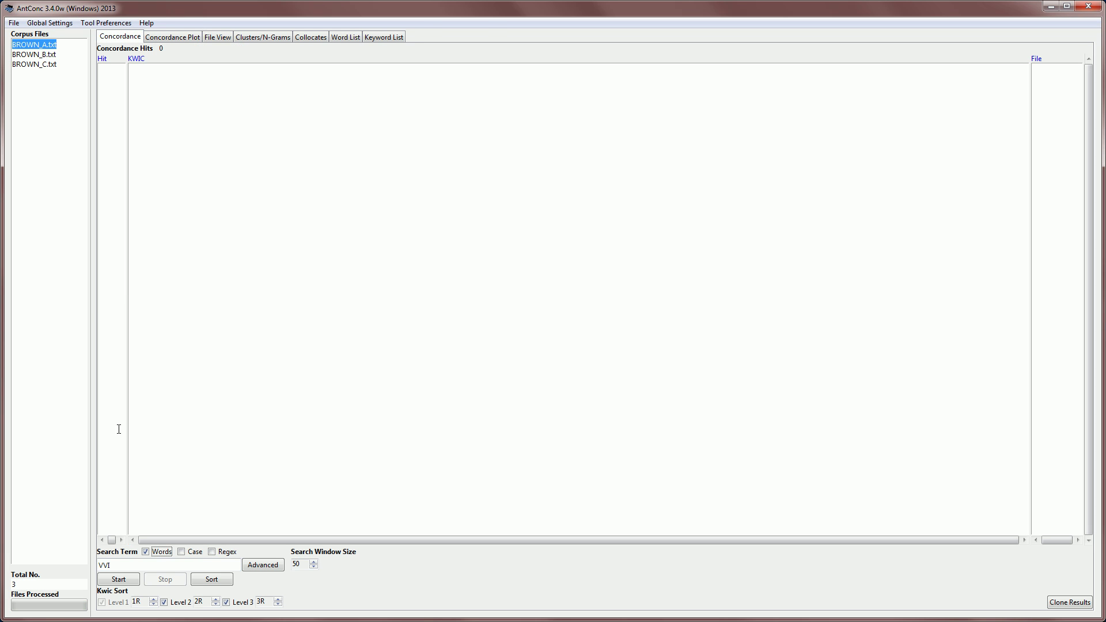
pyautogui.doubleClick(117, 566)
pyautogui.write('Jury_NN1')
pyautogui.click(120, 580)
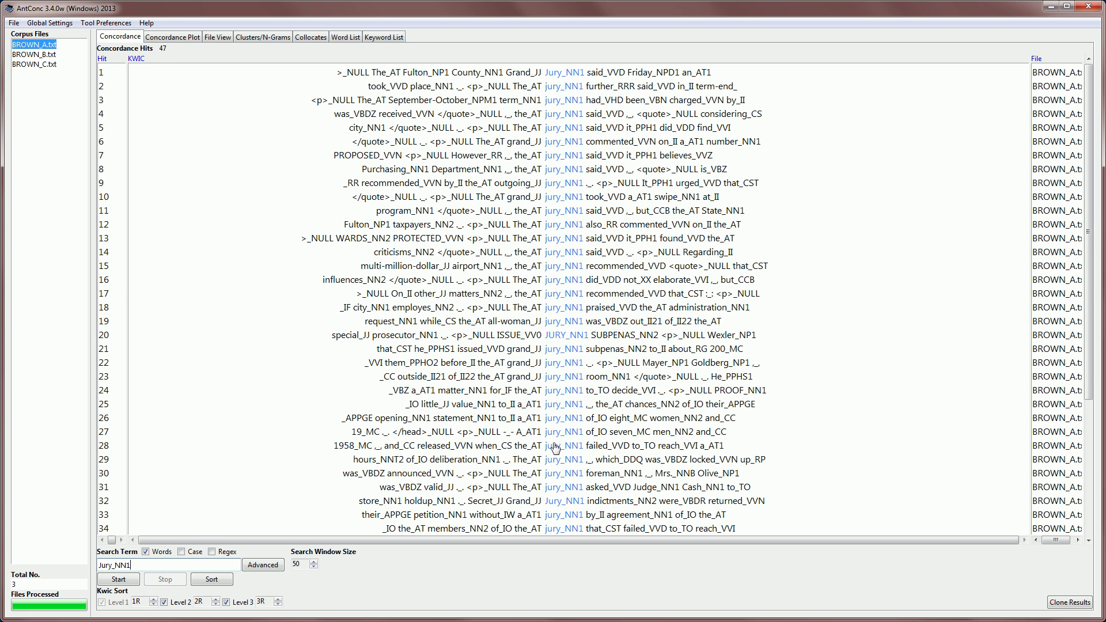
pyautogui.click(216, 585)
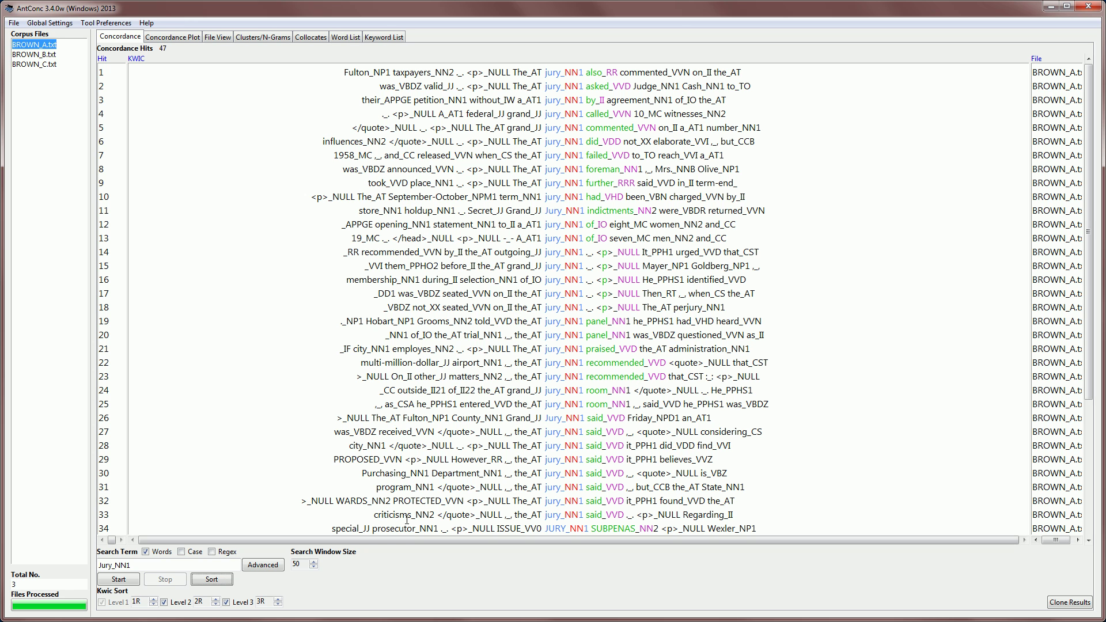
pyautogui.click(231, 566)
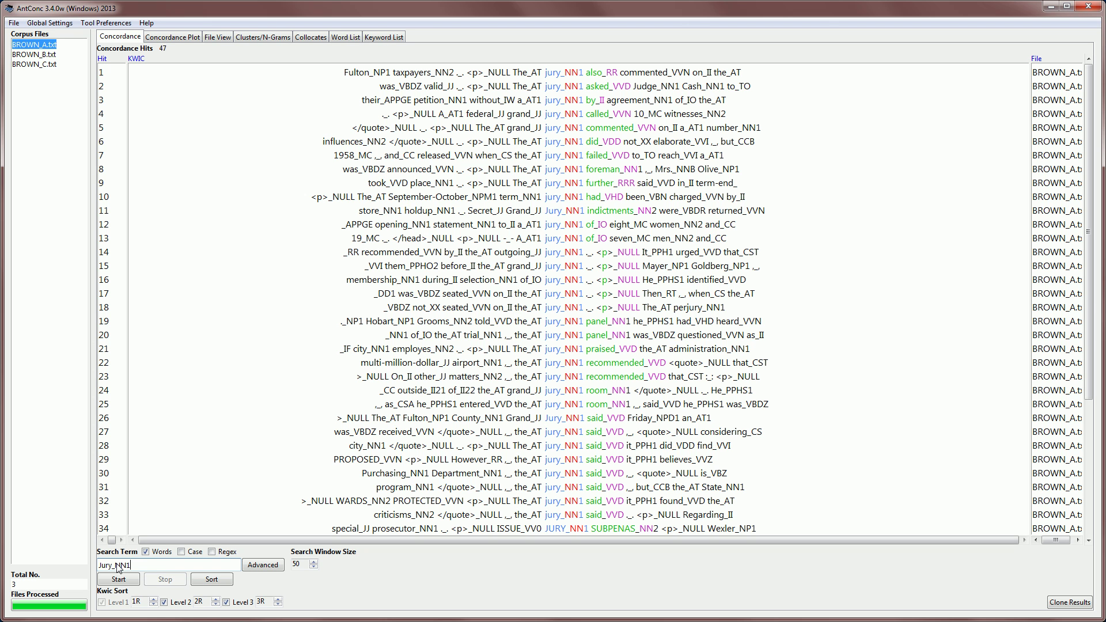
# Run a Concordance search for *_VVI.
pyautogui.moveTo(143, 566); pyautogui.dragTo(81, 574)
pyautogui.write('*_VVI')
pyautogui.click(118, 580)
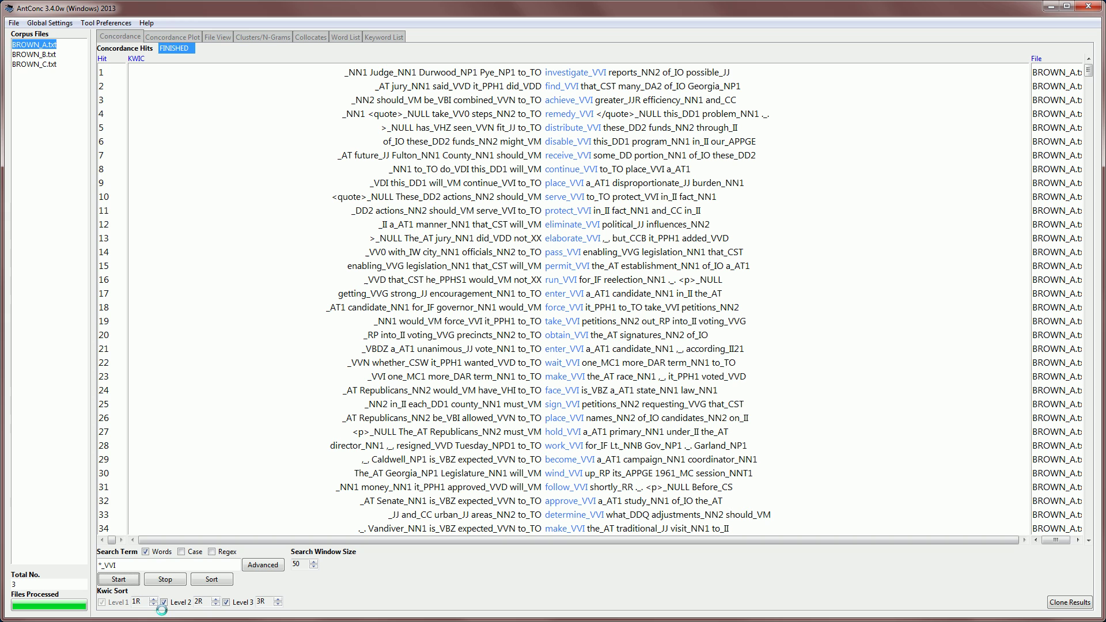
# Re-sort the *_VVI hits with Kwic Sort levels 0, 1R and 2R.
pyautogui.click(153, 604)
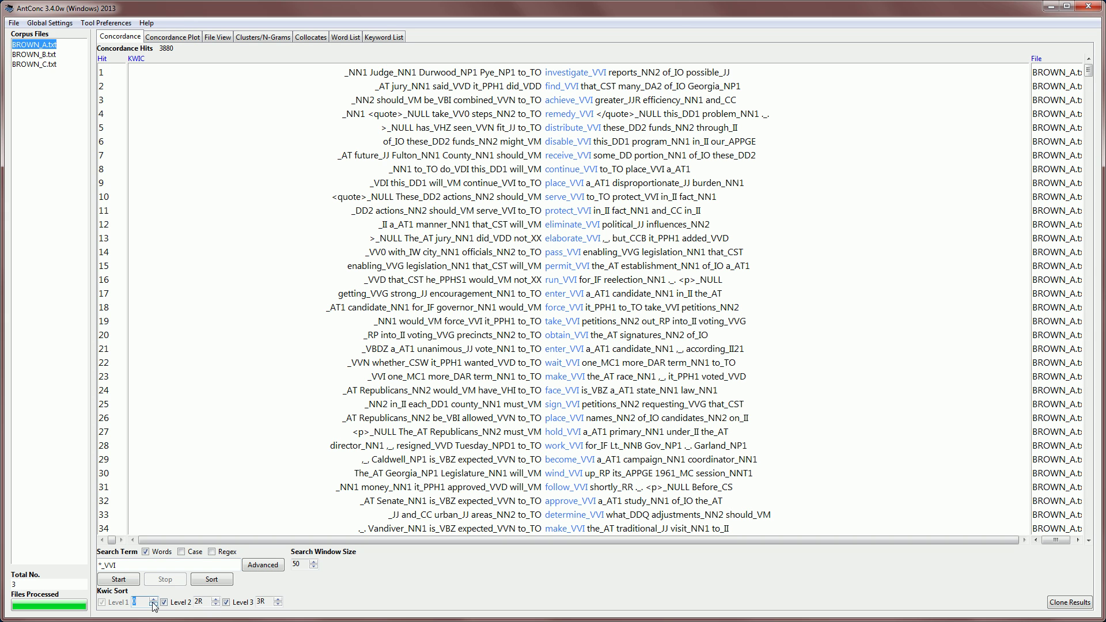
pyautogui.click(215, 604)
pyautogui.click(278, 604)
pyautogui.click(210, 581)
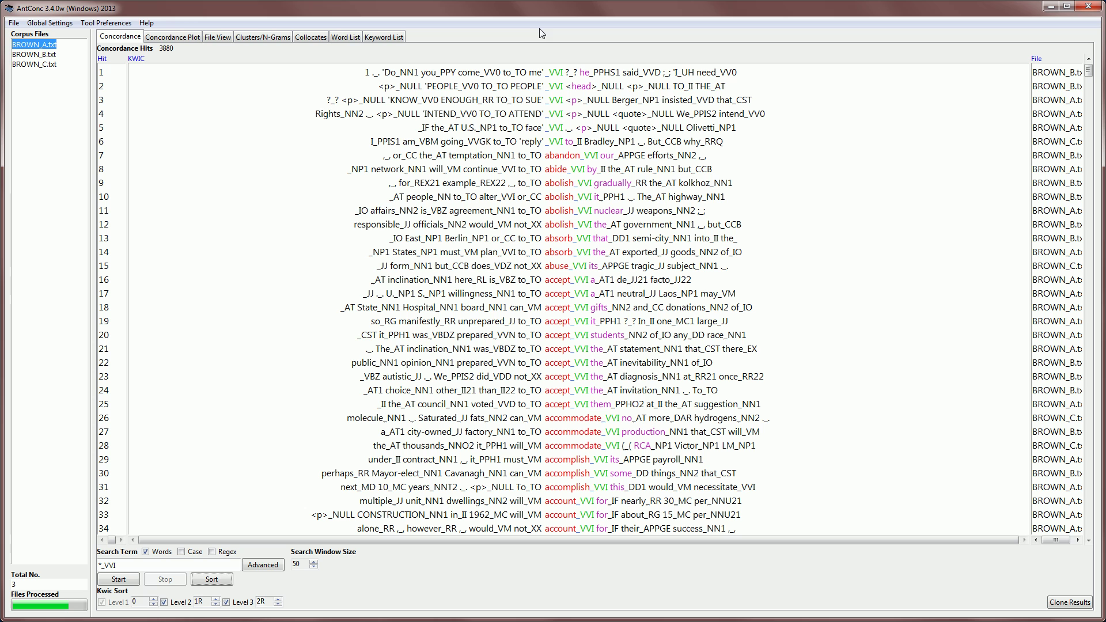
pyautogui.click(547, 150)
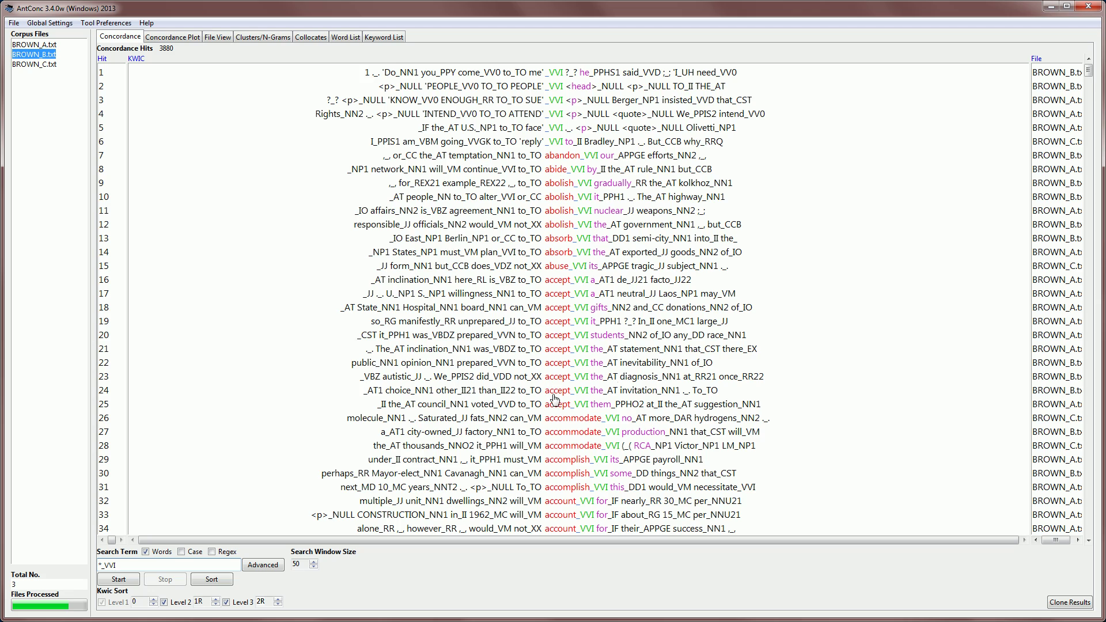
pyautogui.moveTo(1087, 72)
pyautogui.mouseDown()
pyautogui.moveTo(1090, 161)
pyautogui.moveTo(1088, 71)
pyautogui.mouseUp()
# Plot Jury_NN1 in Concordance Plot: 46 hits in BROWN_A.txt, 1 in BROWN_C.txt.
pyautogui.click(192, 38)
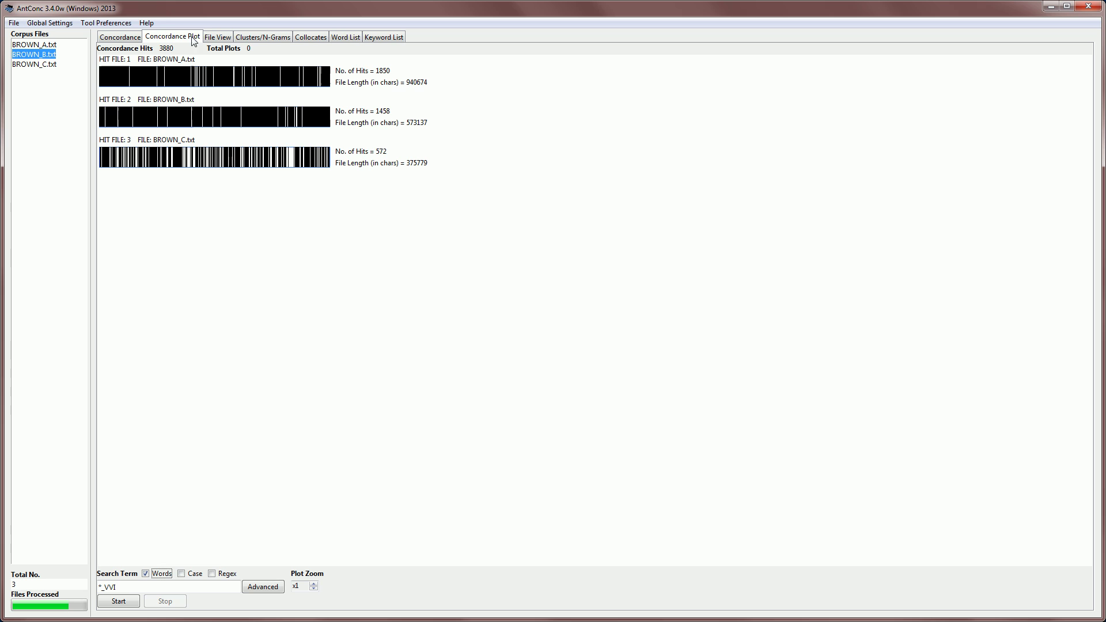
pyautogui.tripleClick(123, 590)
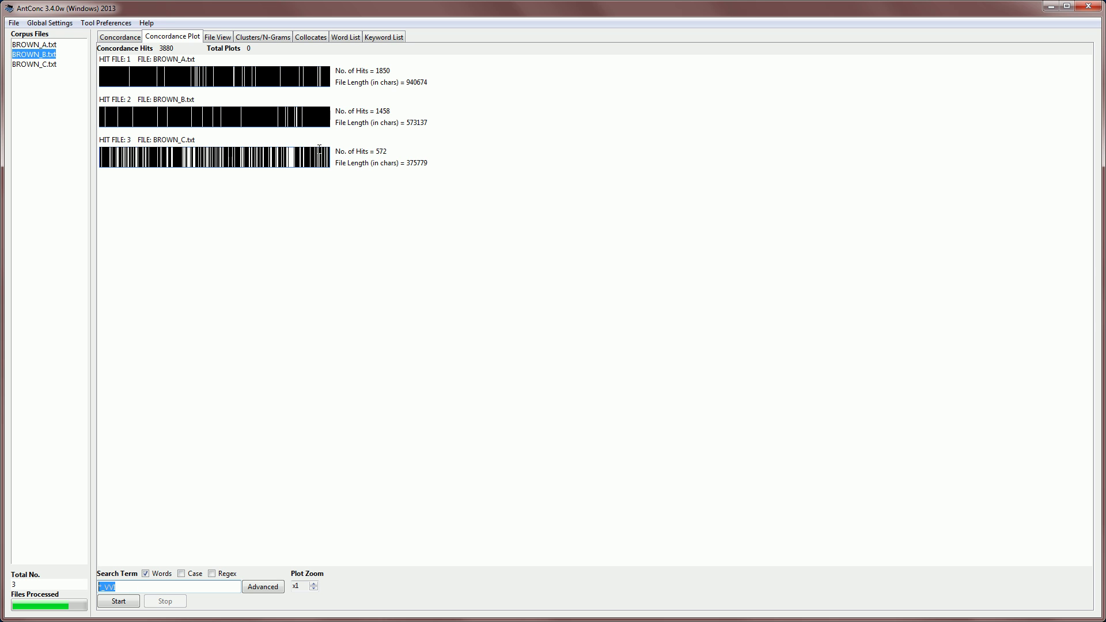
pyautogui.click(124, 591)
pyautogui.hotkey('ctrl', 'a')
pyautogui.hotkey('ctrl', 'v')
pyautogui.press('Return')
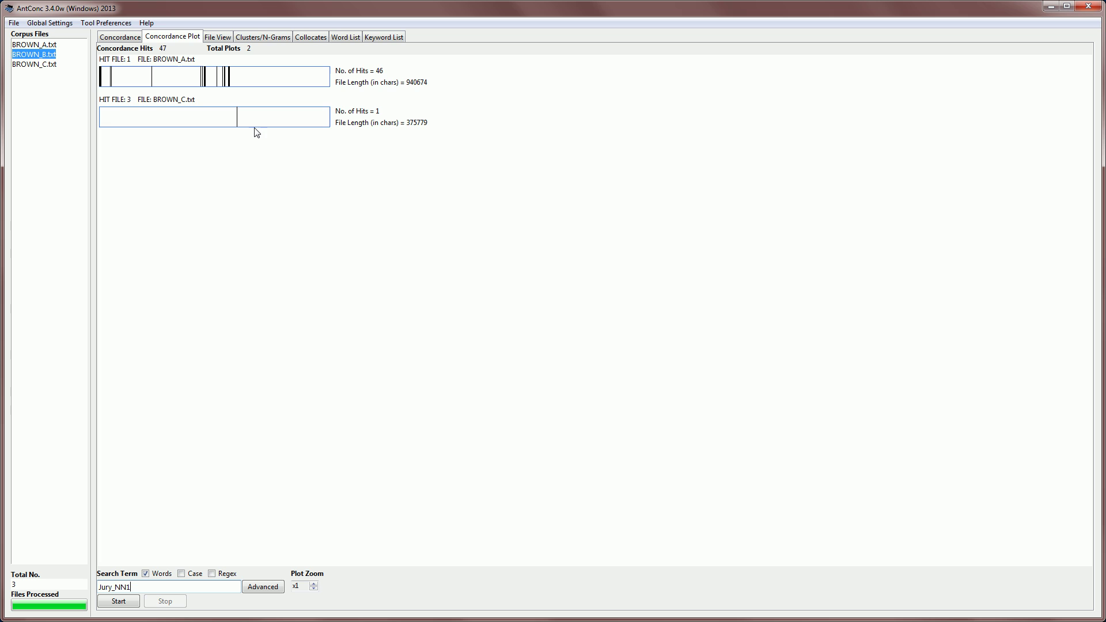
# Generate Clusters/N-Grams for *_VVI, yielding 960 cluster types led by get_vvi and make_vvi.
pyautogui.click(255, 41)
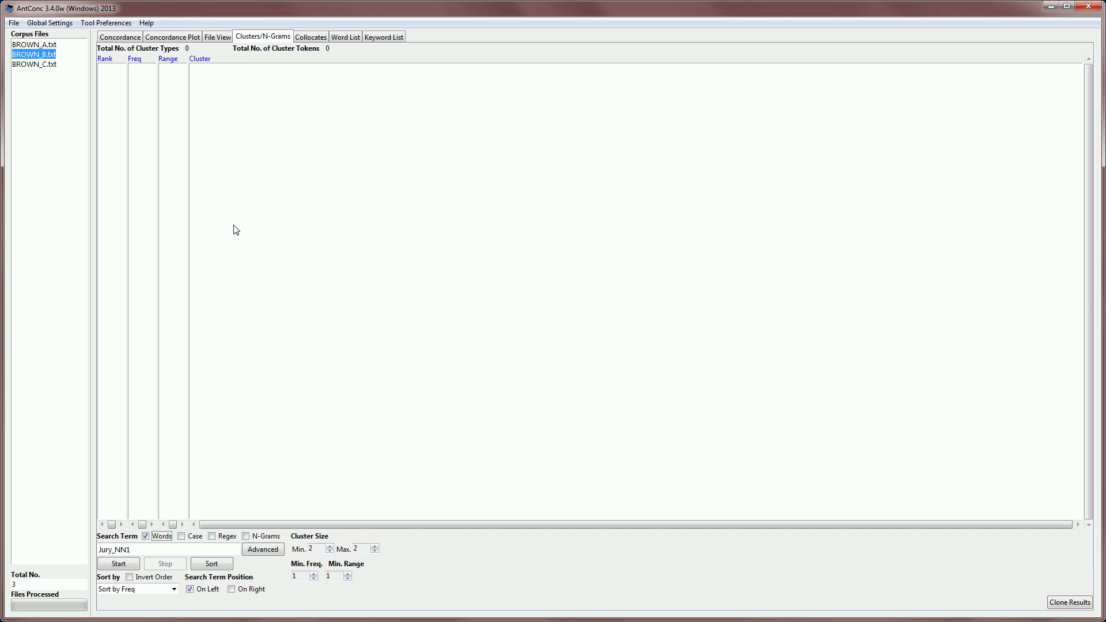
pyautogui.click(134, 550)
pyautogui.press('Left')
pyautogui.press('Left')
pyautogui.press('Left')
pyautogui.press('Left')
pyautogui.moveTo(134, 550); pyautogui.dragTo(103, 551)
pyautogui.write('*_VVI')
pyautogui.press('Return')
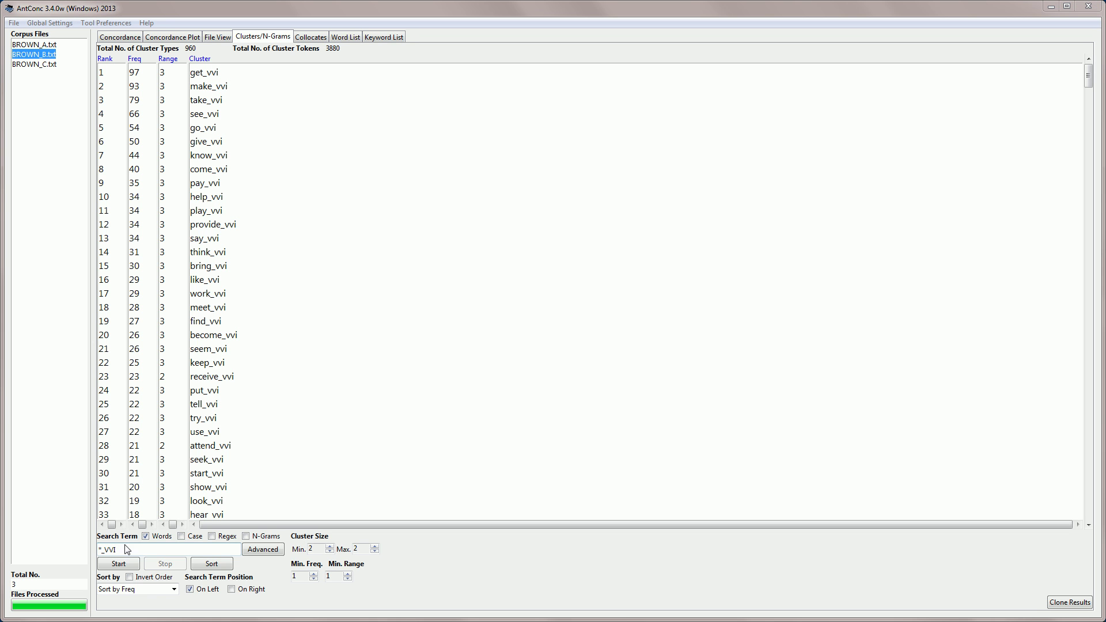
# Generate the Word List with an empty search term: 18075 types and 377044 tokens.
pyautogui.click(348, 39)
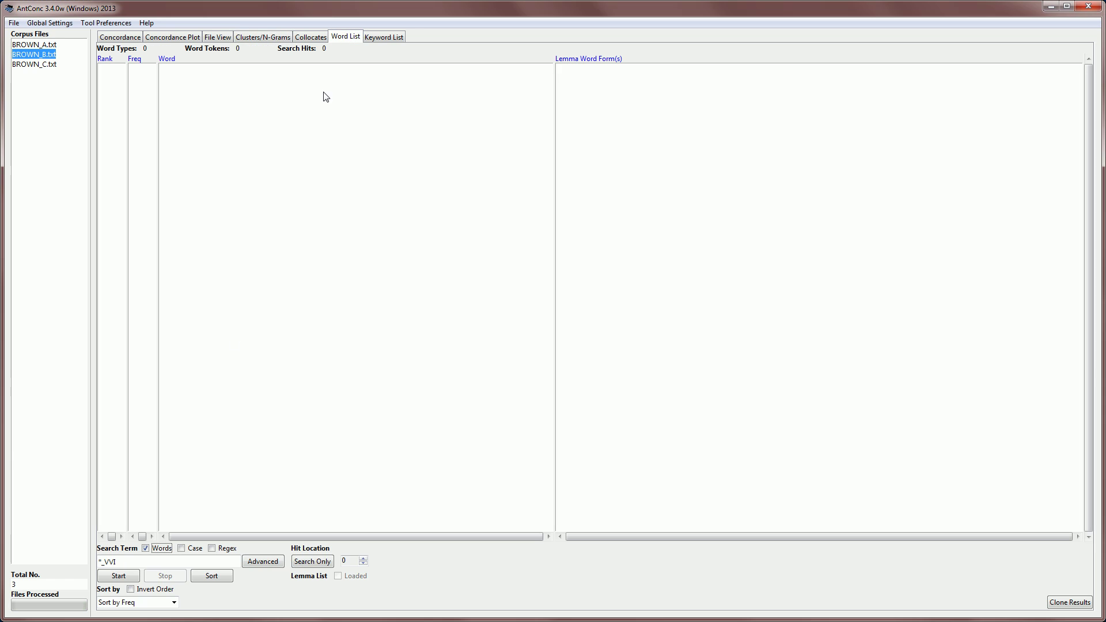
pyautogui.click(120, 563)
pyautogui.press('BackSpace')
pyautogui.press('BackSpace')
pyautogui.press('BackSpace')
pyautogui.press('BackSpace')
pyautogui.press('BackSpace')
pyautogui.click(117, 576)
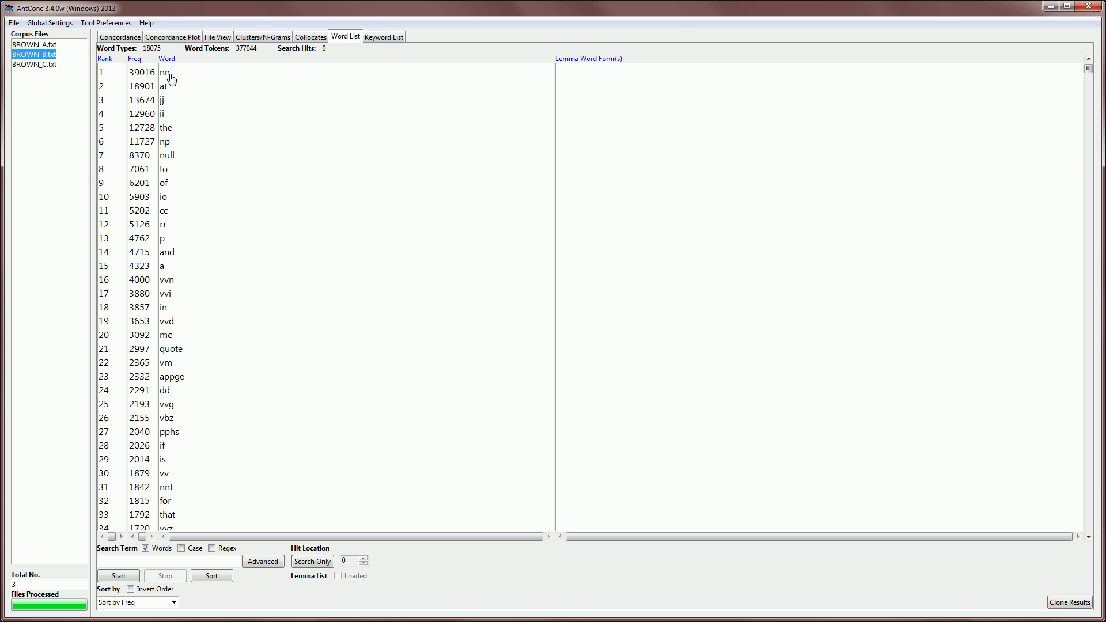
pyautogui.press('alt')
# In Global Settings > Tags, choose Hide tags, edit the tag marker field, and apply the changes.
pyautogui.click(53, 23)
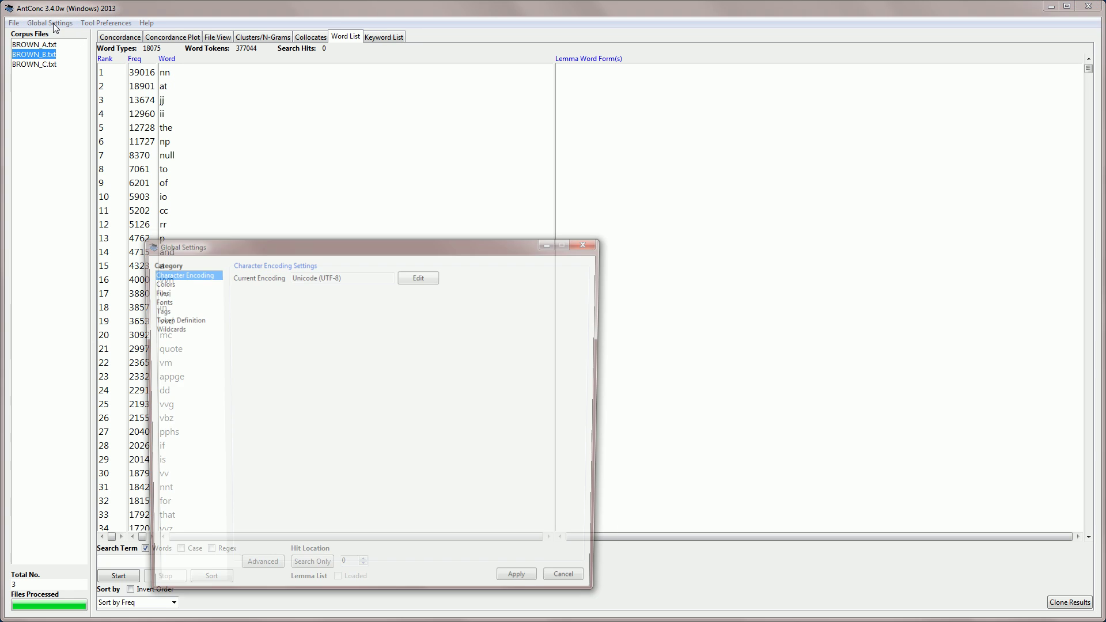
pyautogui.click(161, 312)
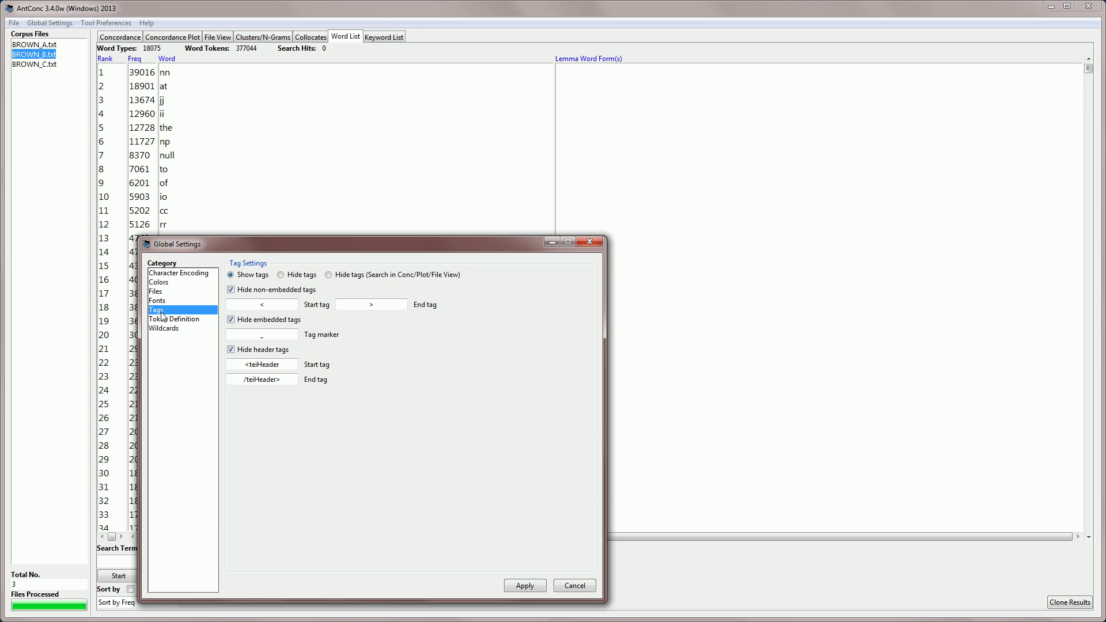
pyautogui.click(281, 276)
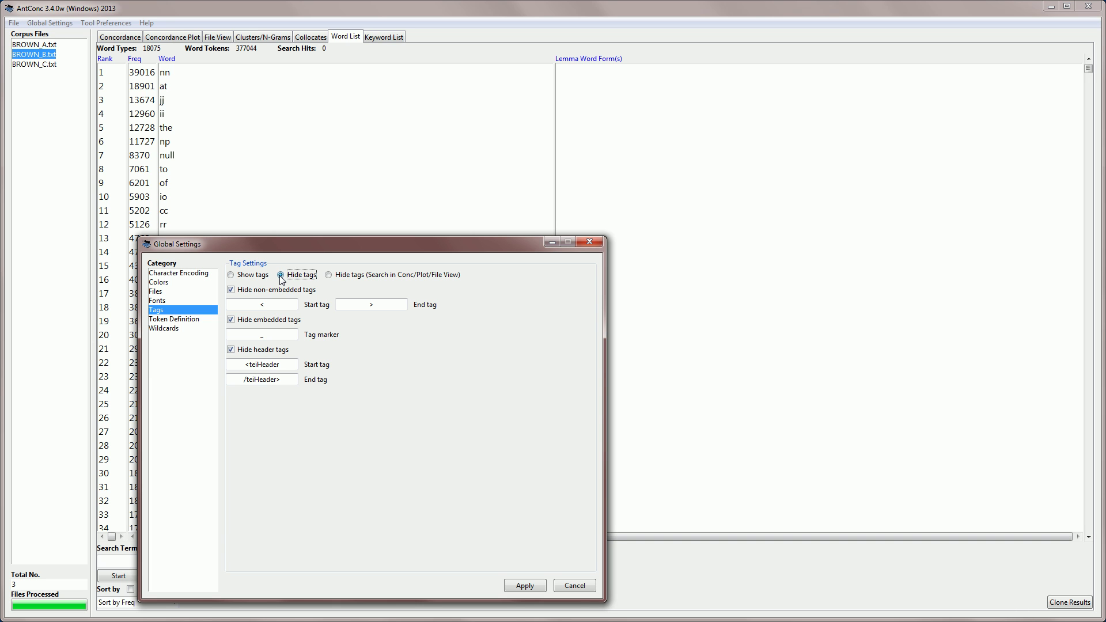
pyautogui.click(231, 289)
pyautogui.click(232, 291)
pyautogui.click(353, 310)
pyautogui.click(263, 334)
pyautogui.doubleClick(262, 336)
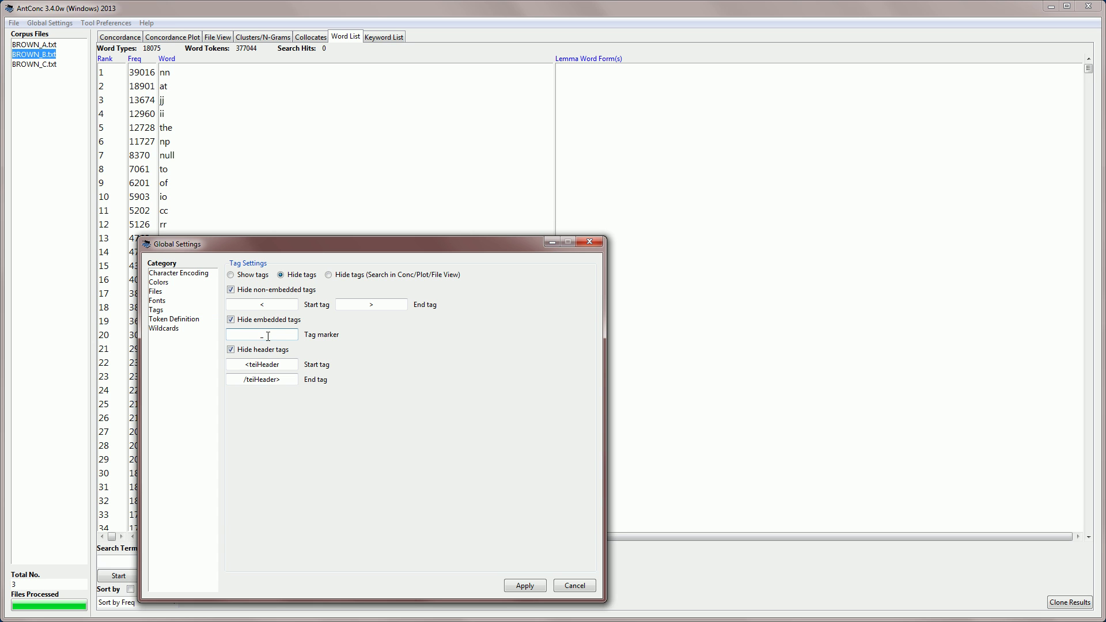
pyautogui.press('BackSpace')
pyautogui.click(522, 587)
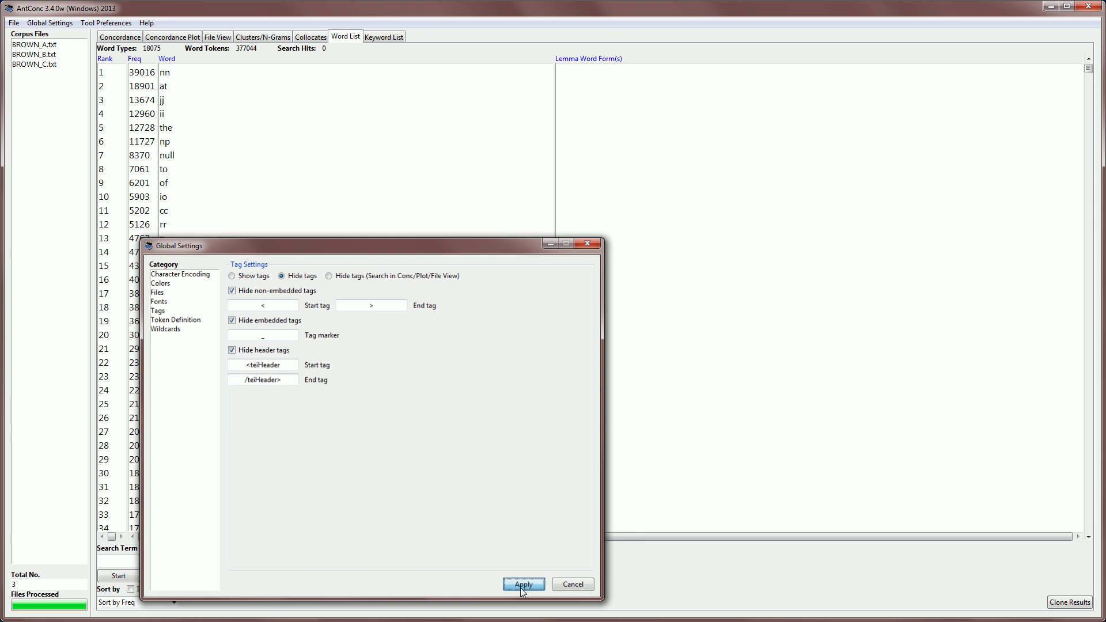
# View BROWN_A, BROWN_B and BROWN_C in File View to confirm the tags are hidden.
pyautogui.click(215, 38)
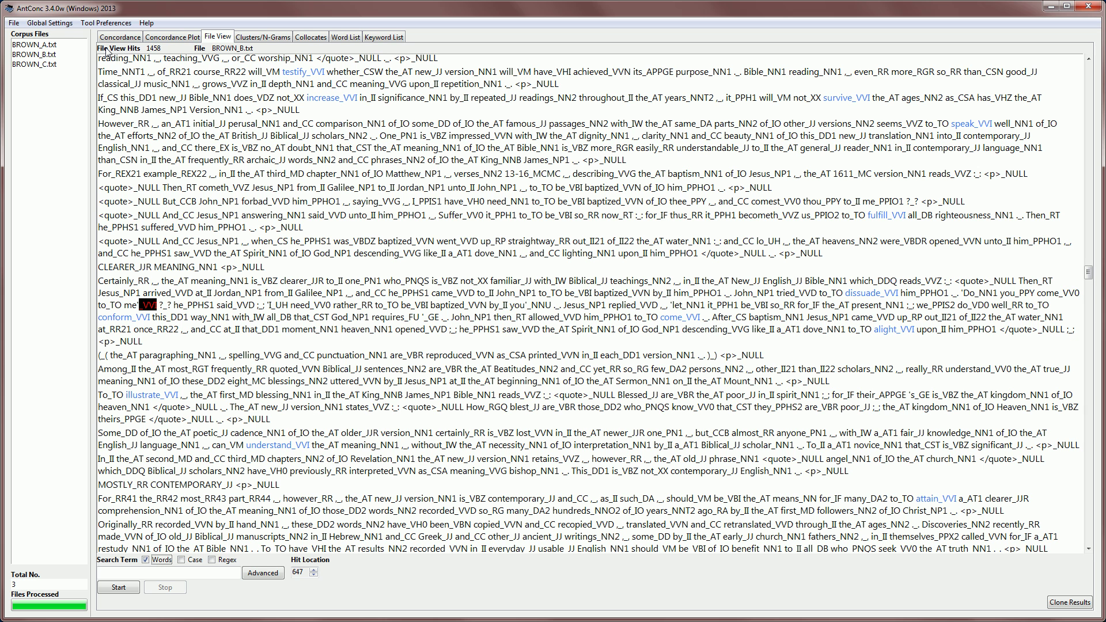
pyautogui.click(50, 46)
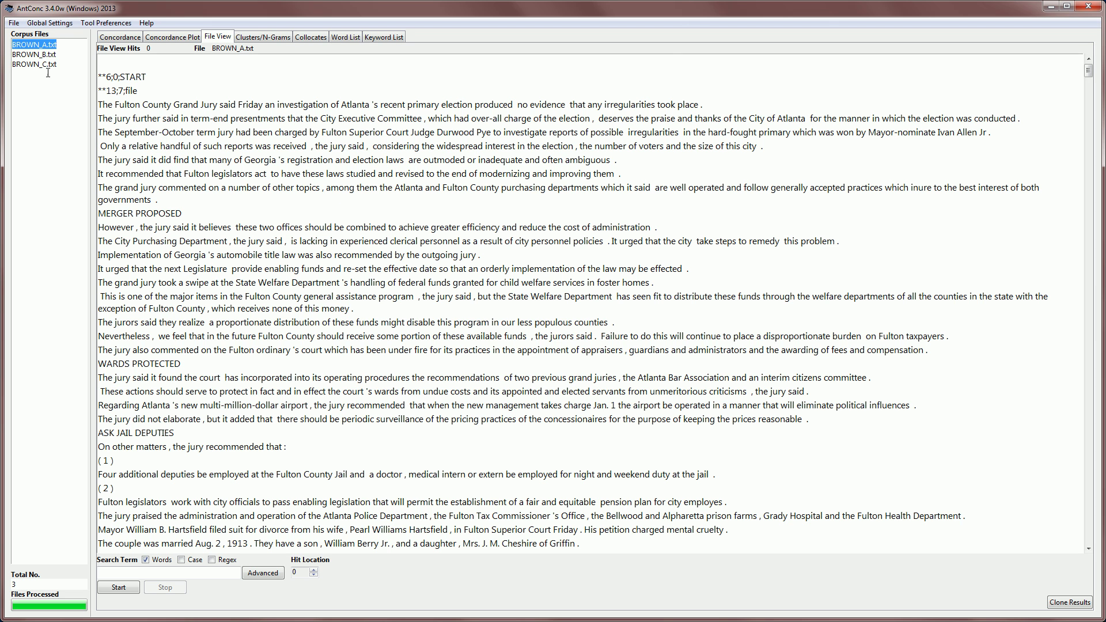
pyautogui.click(40, 55)
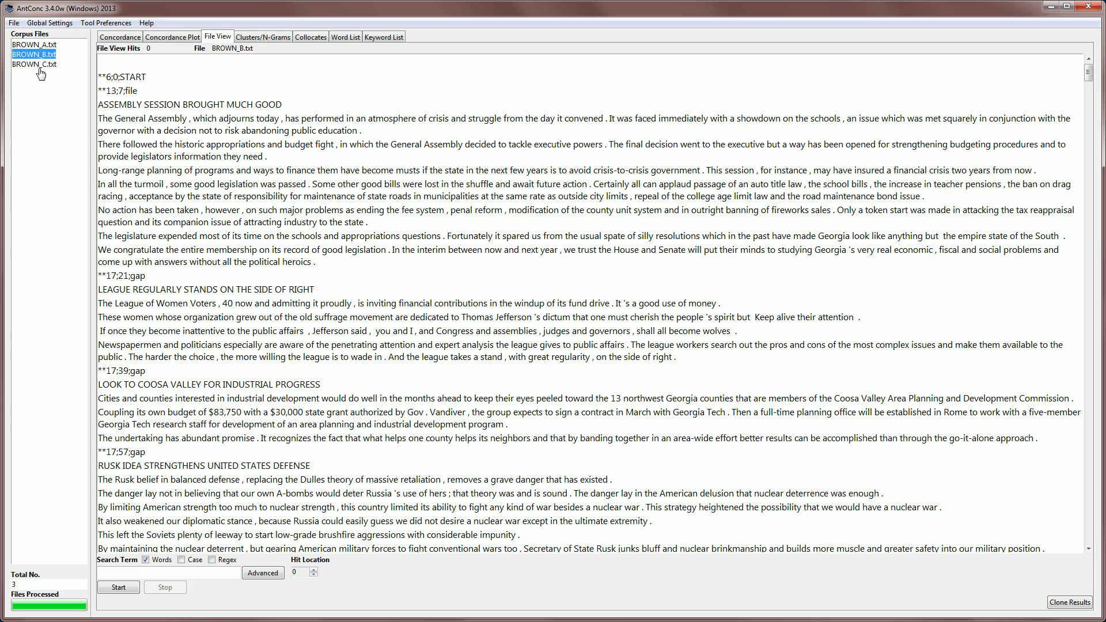
pyautogui.click(40, 65)
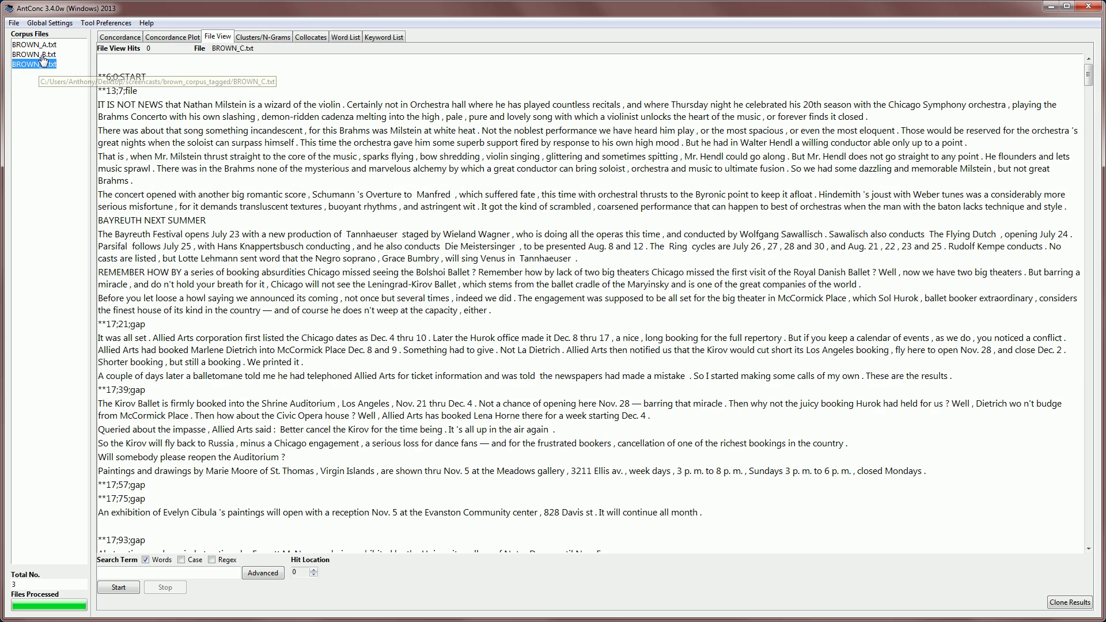
pyautogui.click(34, 45)
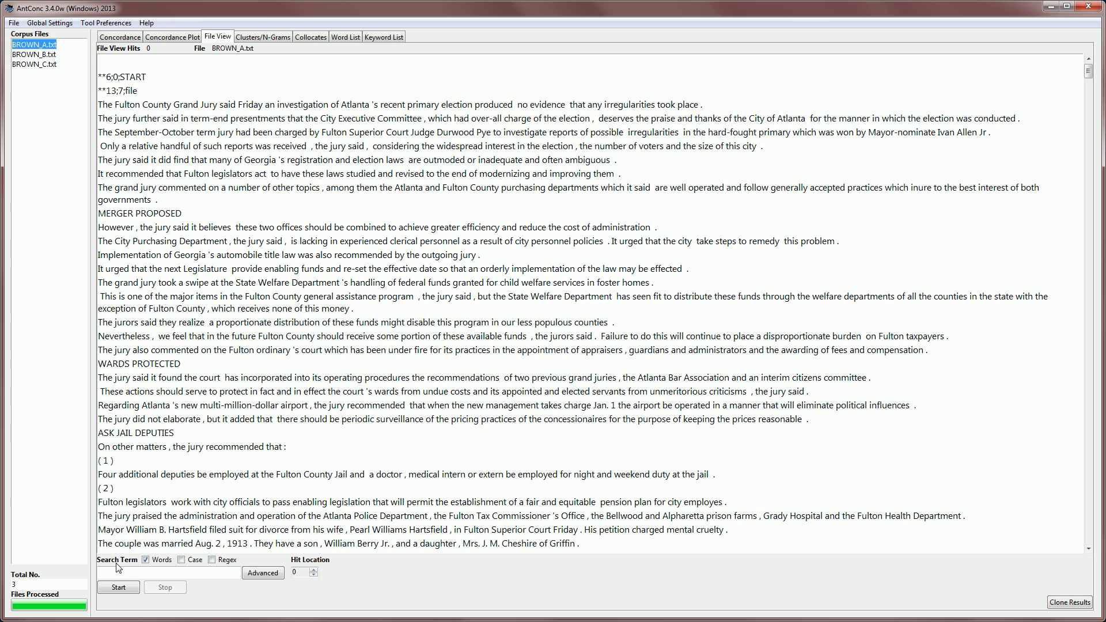
# Search BROWN_A.txt in File View for Jury (47 hits), then for 'took place' (4 hits).
pyautogui.click(115, 573)
pyautogui.write('Jury')
pyautogui.press('Return')
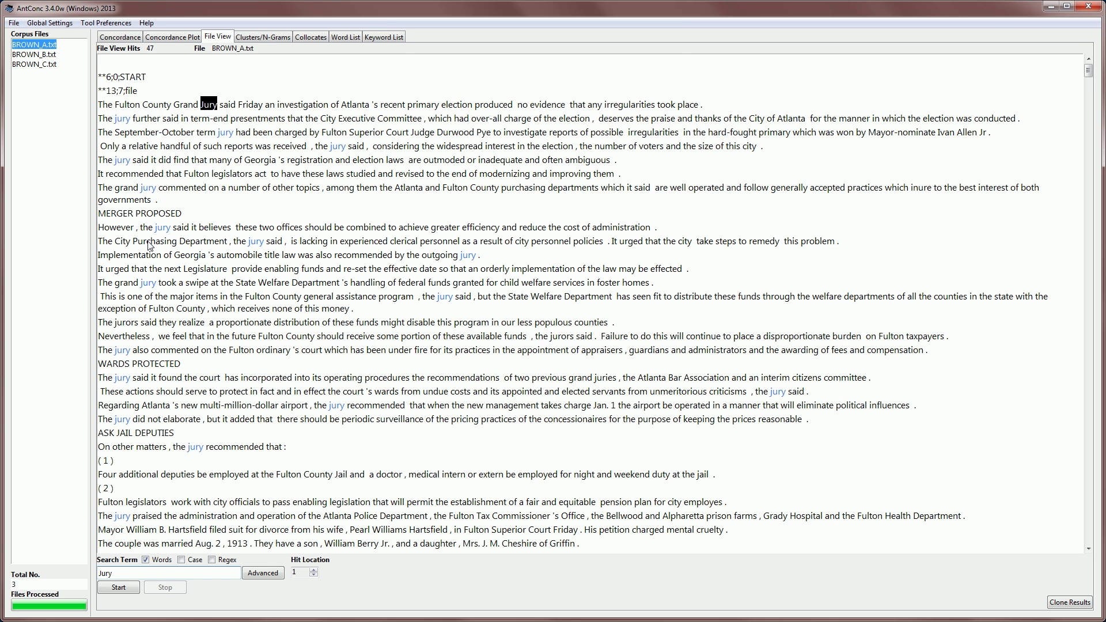
pyautogui.click(127, 581)
pyautogui.write('took place')
pyautogui.press('Return')
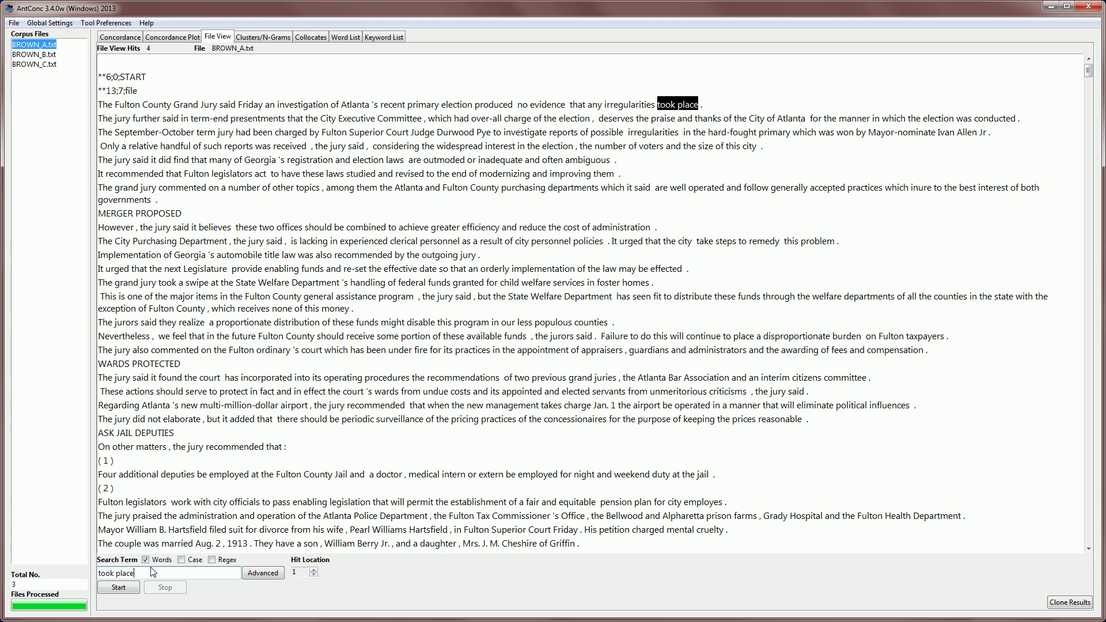
# Replace the search term with Jury_NN1 and search again, finding 0 hits.
pyautogui.moveTo(151, 568); pyautogui.dragTo(106, 579)
pyautogui.press('BackSpace')
pyautogui.press('BackSpace')
pyautogui.press('BackSpace')
pyautogui.write('Jury_NN1')
pyautogui.click(118, 588)
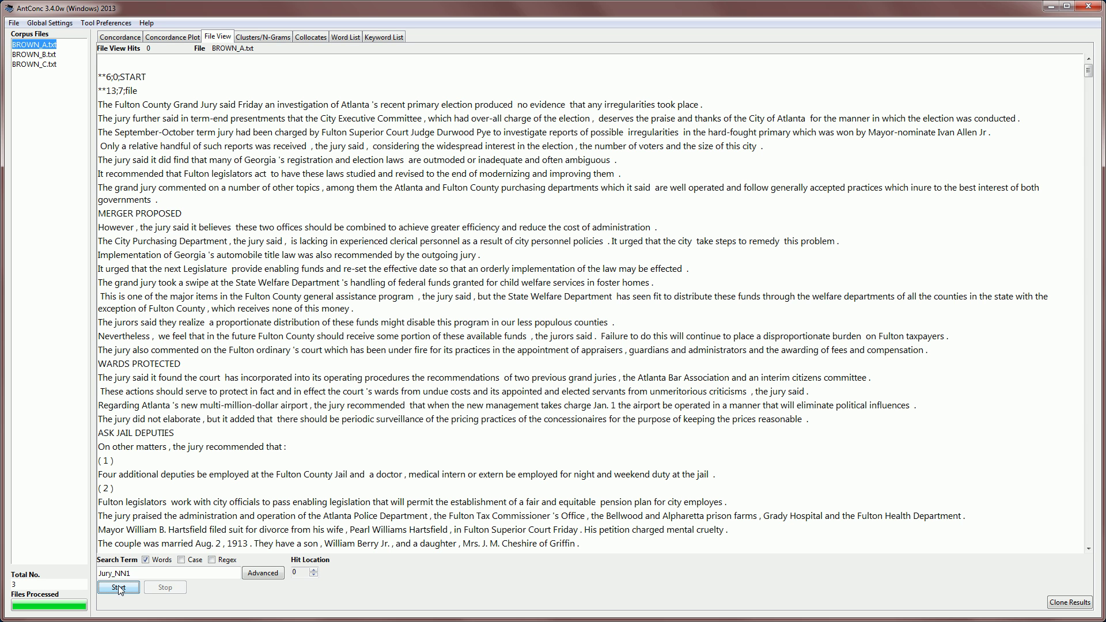
# Run the Jury_NN1 concordance, then drop the _NN1 tag to list 48 untagged Jury hits.
pyautogui.click(122, 38)
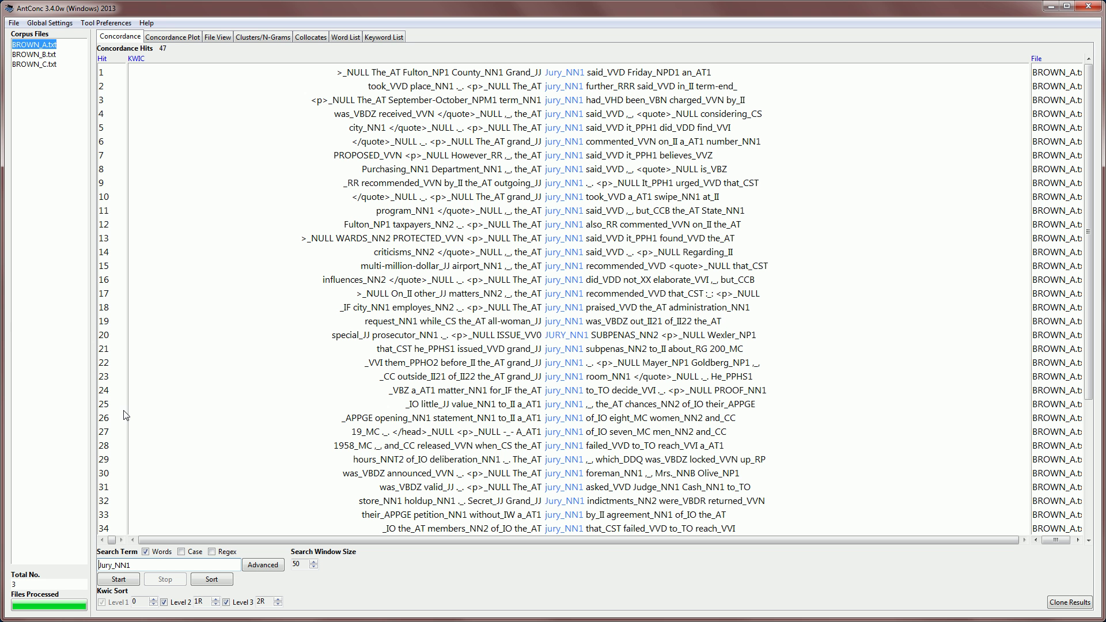
pyautogui.click(118, 579)
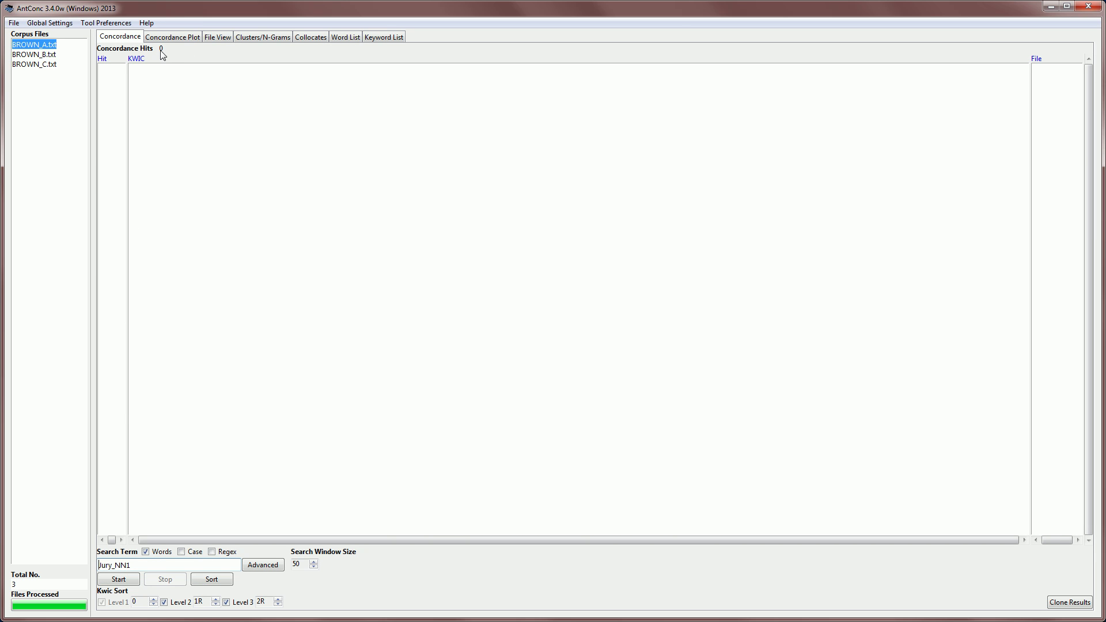
pyautogui.click(134, 566)
pyautogui.press('BackSpace')
pyautogui.press('BackSpace')
pyautogui.press('BackSpace')
pyautogui.press('BackSpace')
pyautogui.click(119, 581)
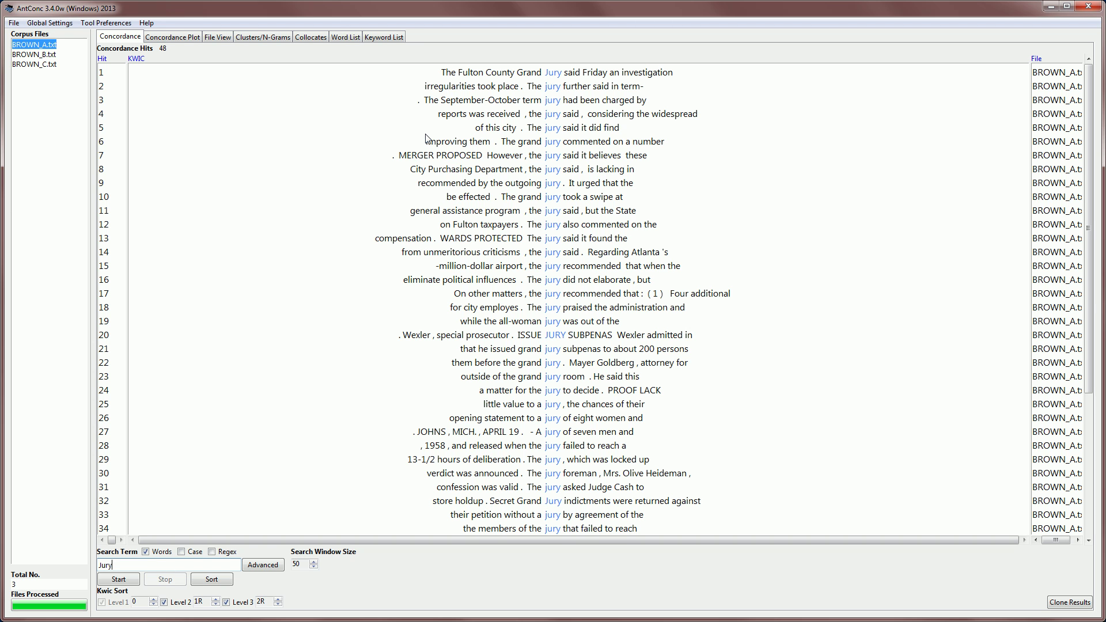
# Clear the Jury term and generate the word list: 17973 types and 180308 tokens.
pyautogui.click(338, 37)
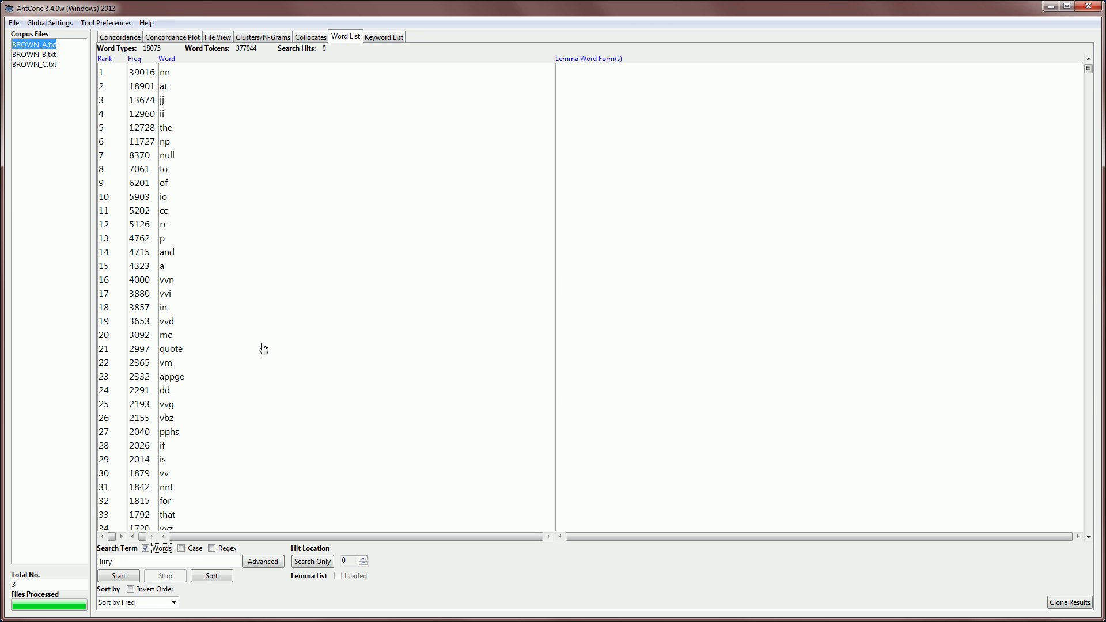
pyautogui.click(109, 562)
pyautogui.hotkey('ctrl', 'a')
pyautogui.press('BackSpace')
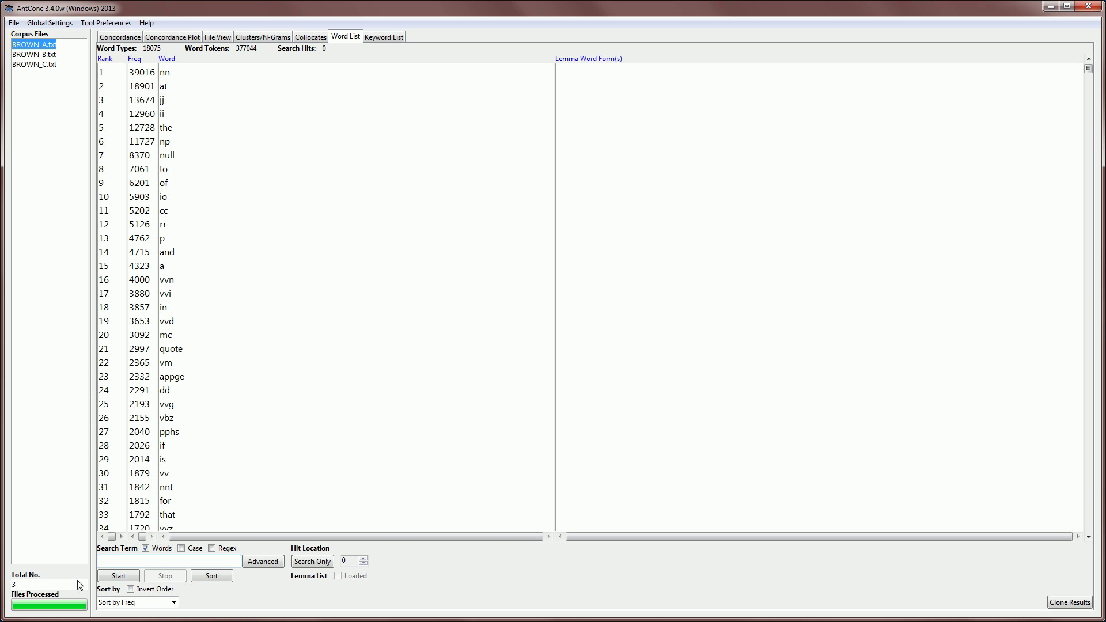
pyautogui.click(128, 578)
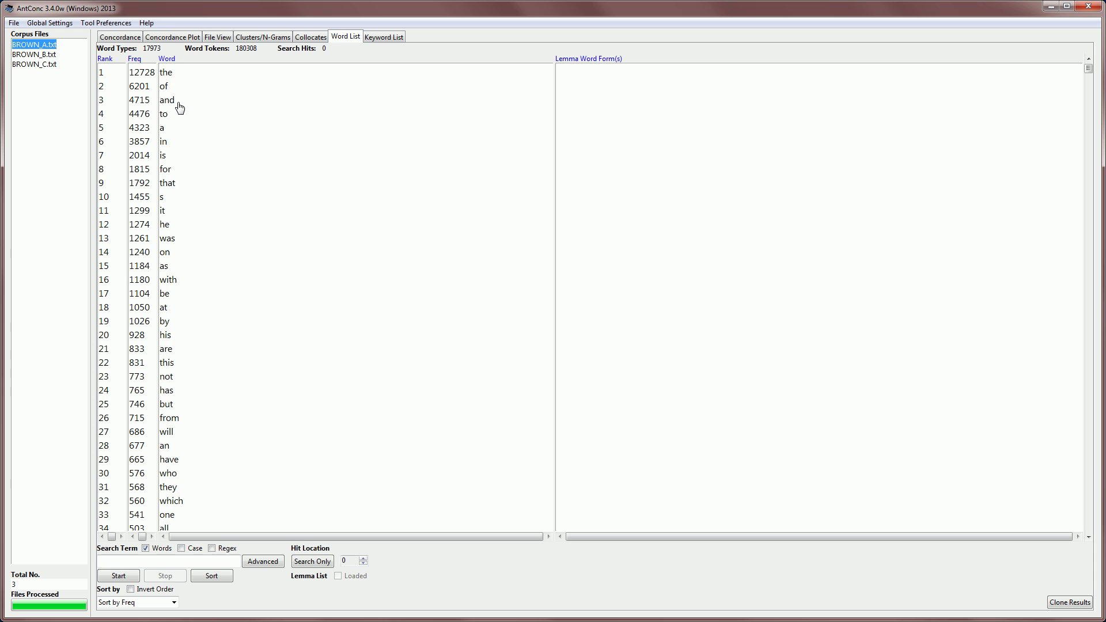
# Browse the Concordance Plot, File View, Clusters, Collocates, Word List and Keyword List tools.
pyautogui.click(173, 37)
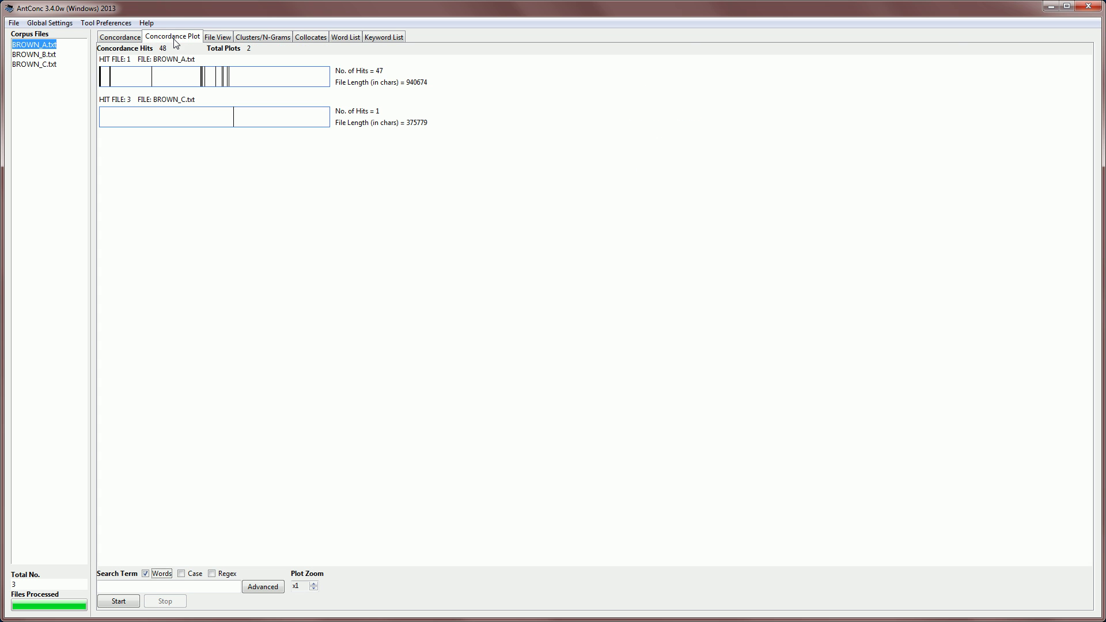
pyautogui.click(218, 37)
pyautogui.click(262, 37)
pyautogui.click(311, 37)
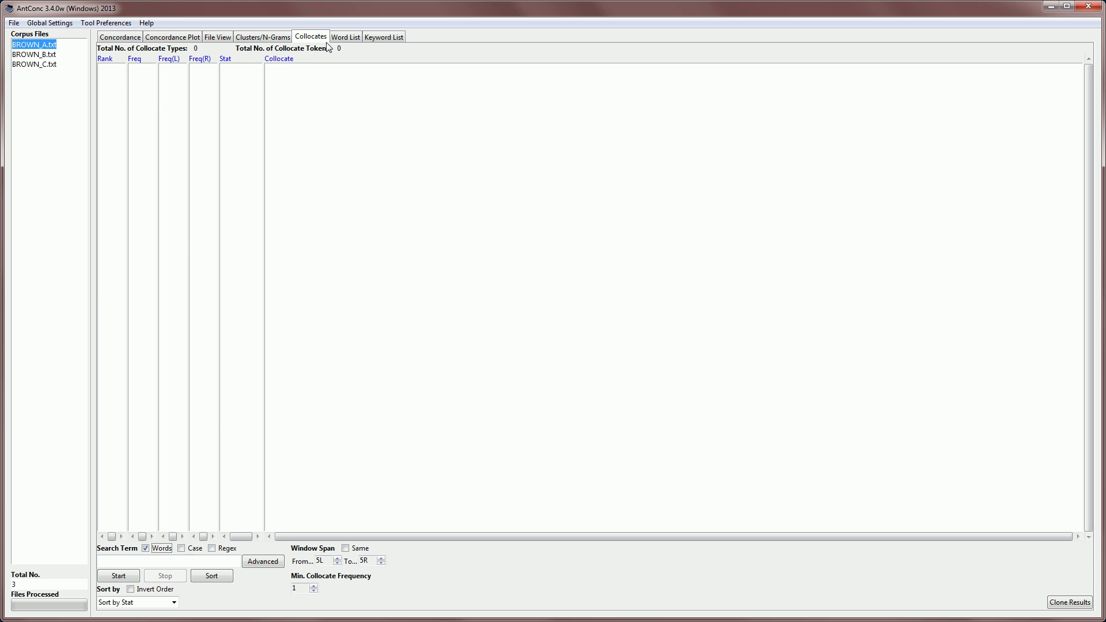
pyautogui.click(348, 39)
pyautogui.click(395, 38)
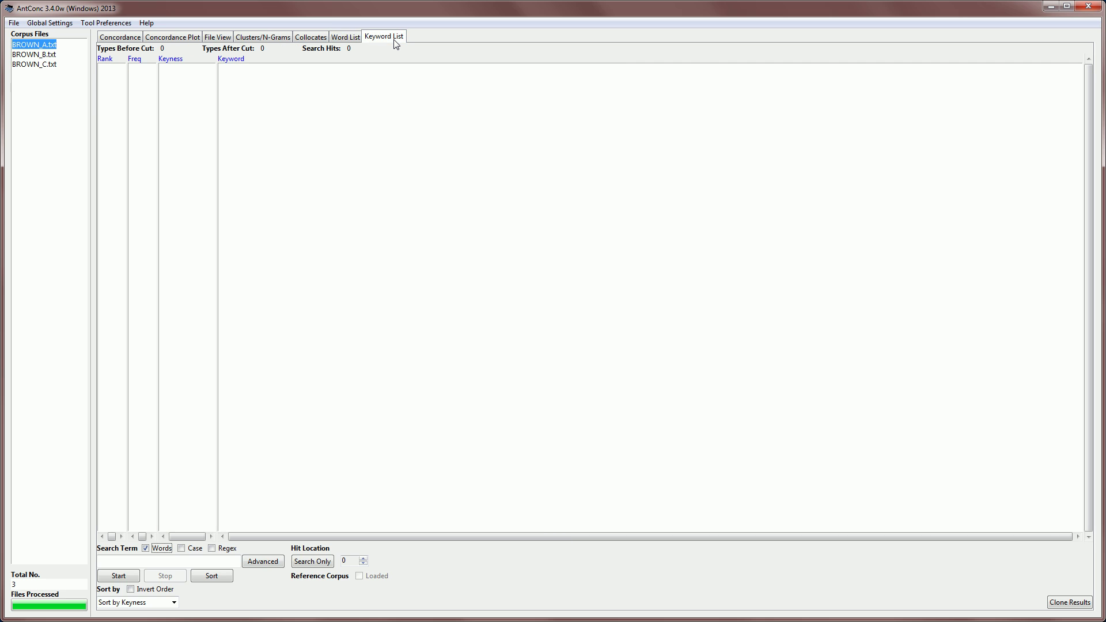
pyautogui.click(347, 38)
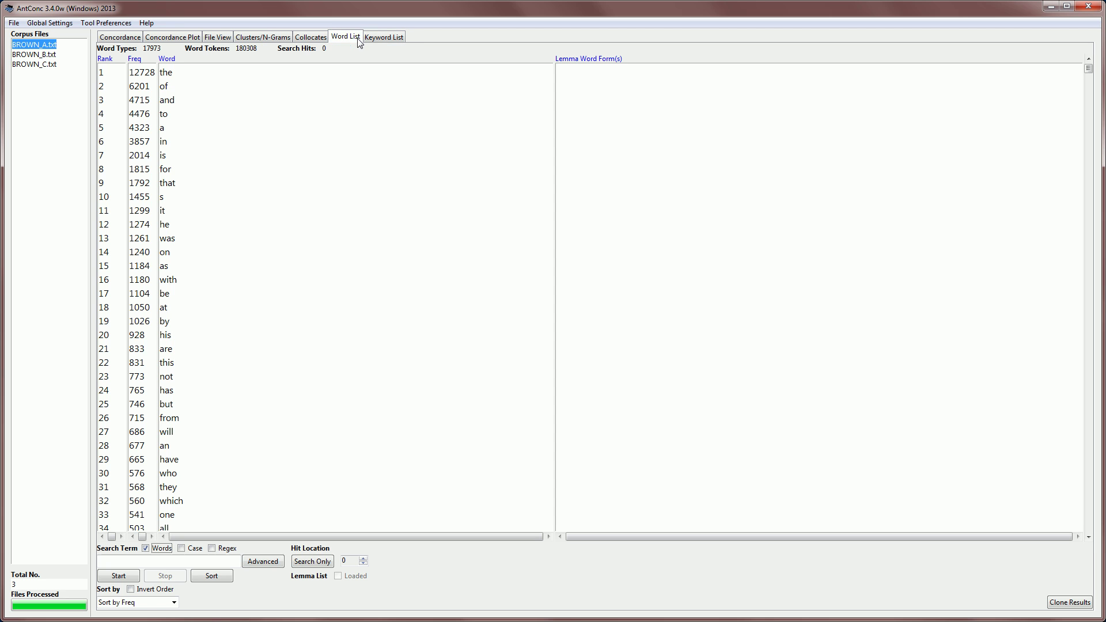
pyautogui.click(161, 38)
pyautogui.click(125, 41)
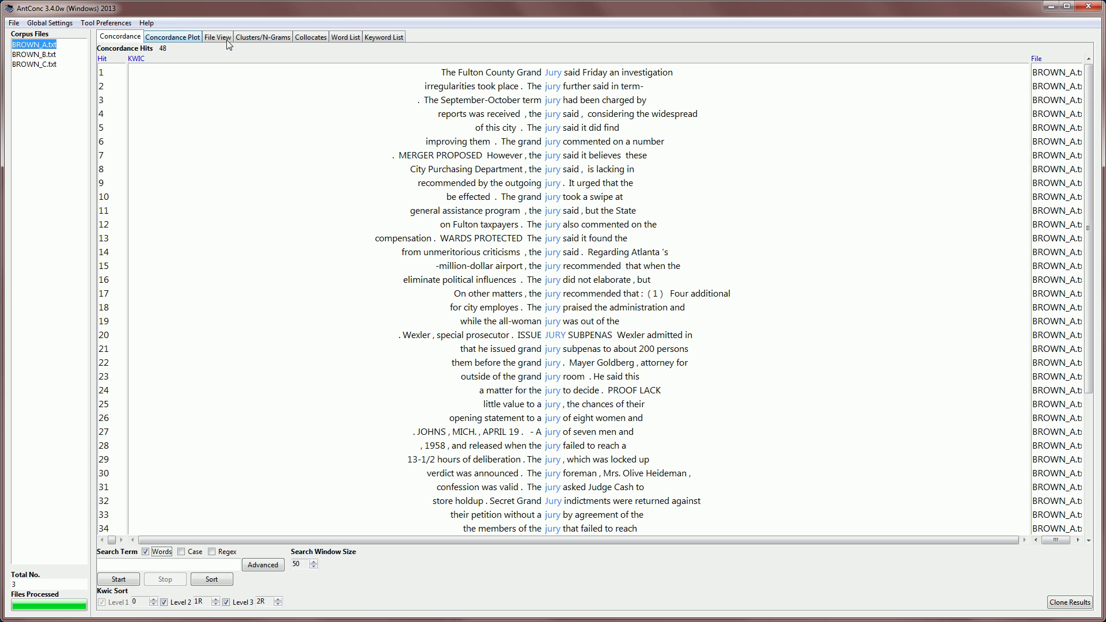
pyautogui.click(225, 39)
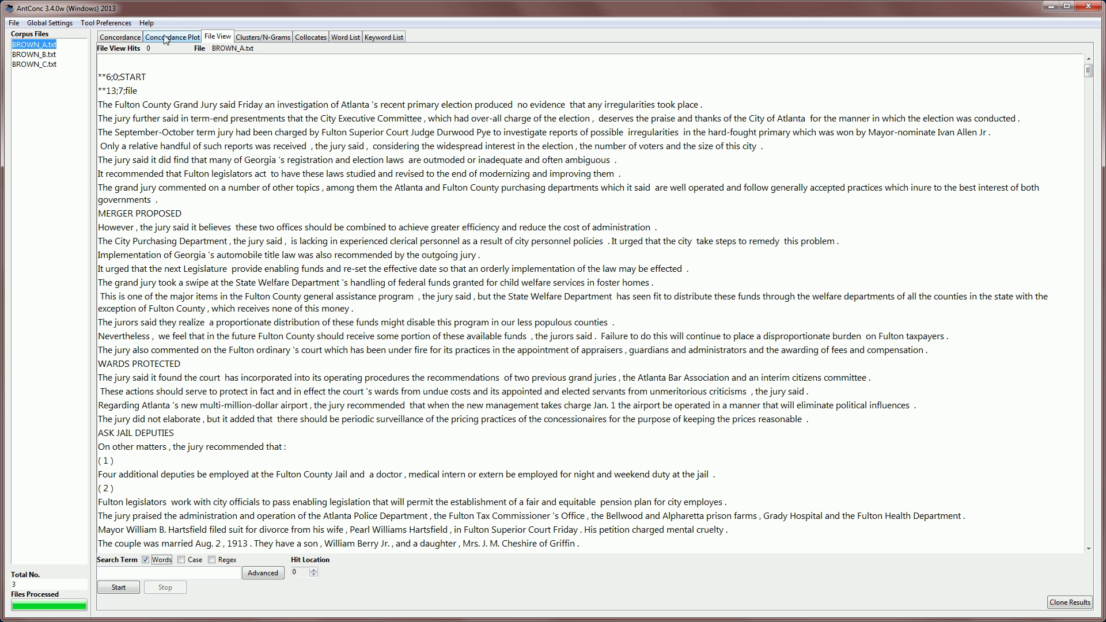
# In the tag settings, choose 'Hide tags (Search in Conc/Plot/File View)'.
pyautogui.click(51, 23)
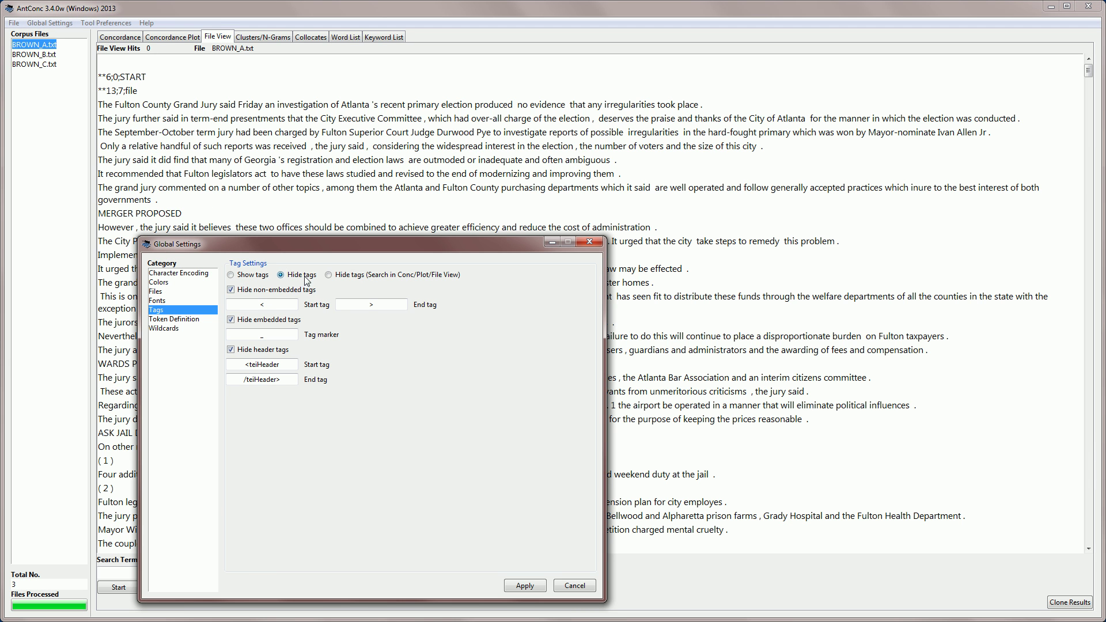
pyautogui.click(328, 276)
# Apply the hidden-but-searchable tag setting and search BROWN_A.txt for Jury.
pyautogui.click(524, 586)
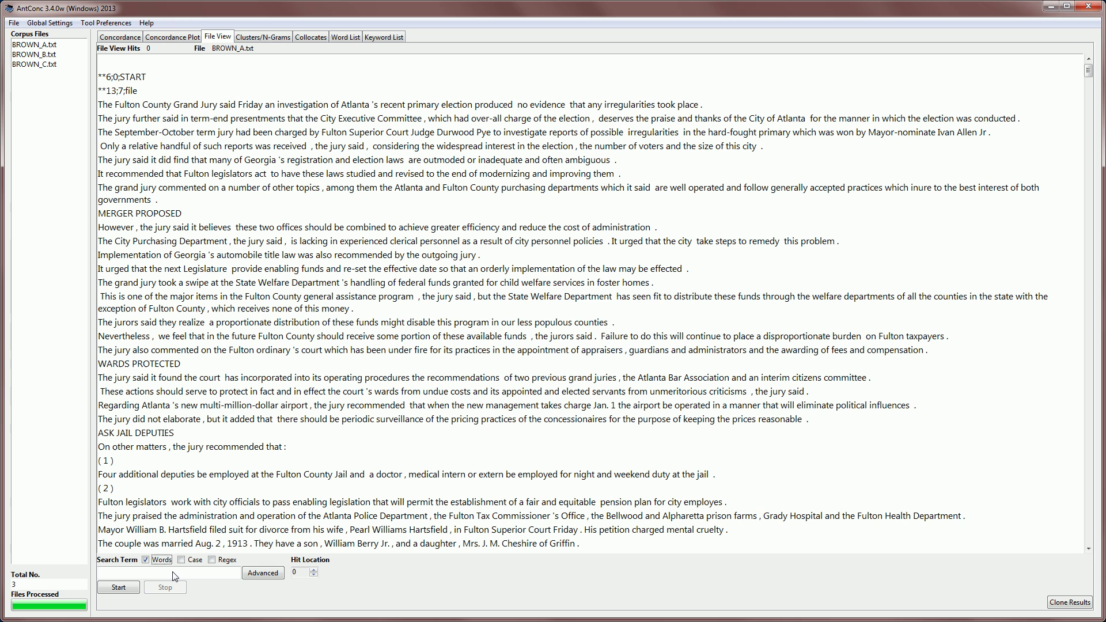
pyautogui.click(153, 574)
pyautogui.write('Jury')
pyautogui.click(120, 586)
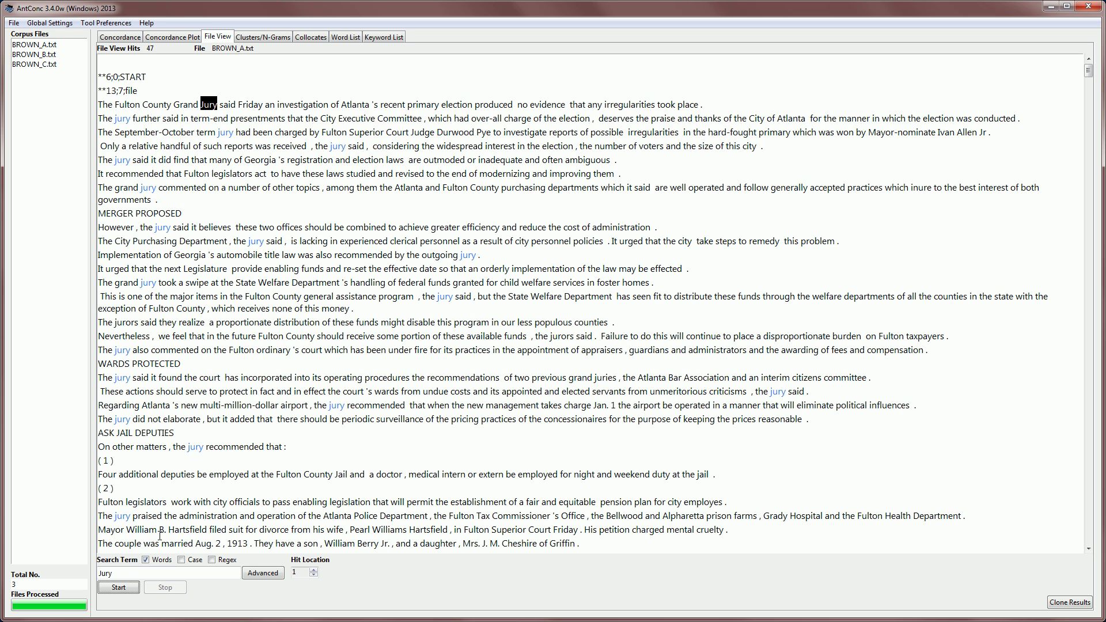
# Search for Jury_NN1, then for *_VVI, highlighting 1850 base-form verbs.
pyautogui.doubleClick(139, 573)
pyautogui.write('*')
pyautogui.write('Jury_NN')
pyautogui.write('1')
pyautogui.click(118, 587)
pyautogui.moveTo(138, 573); pyautogui.dragTo(84, 577)
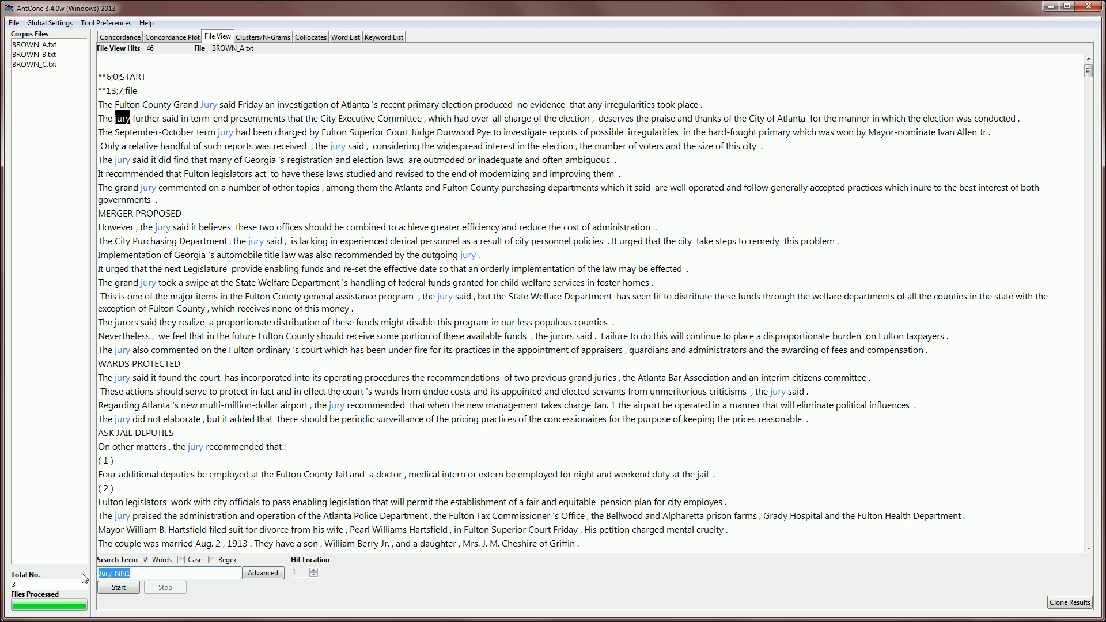
pyautogui.write('*_VVI')
pyautogui.click(120, 588)
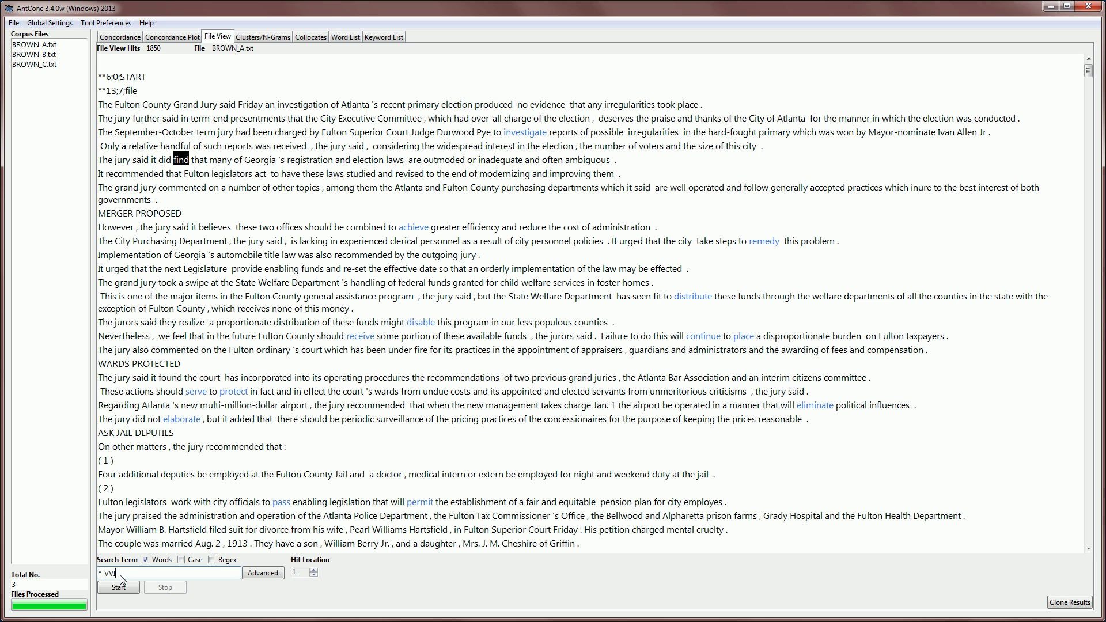
pyautogui.press('Return')
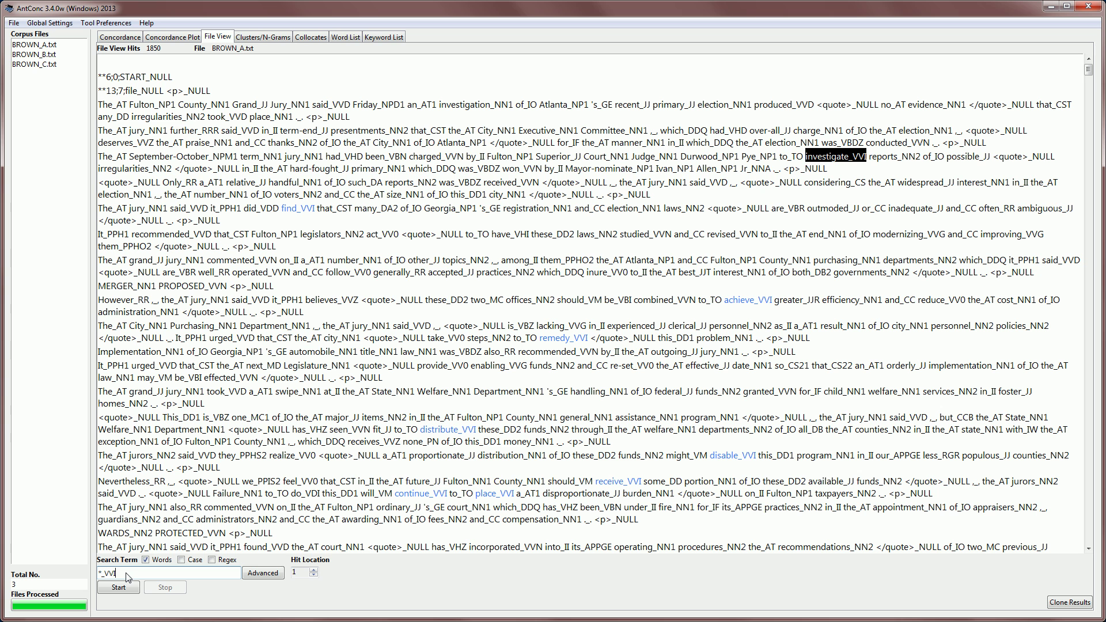
pyautogui.click(120, 587)
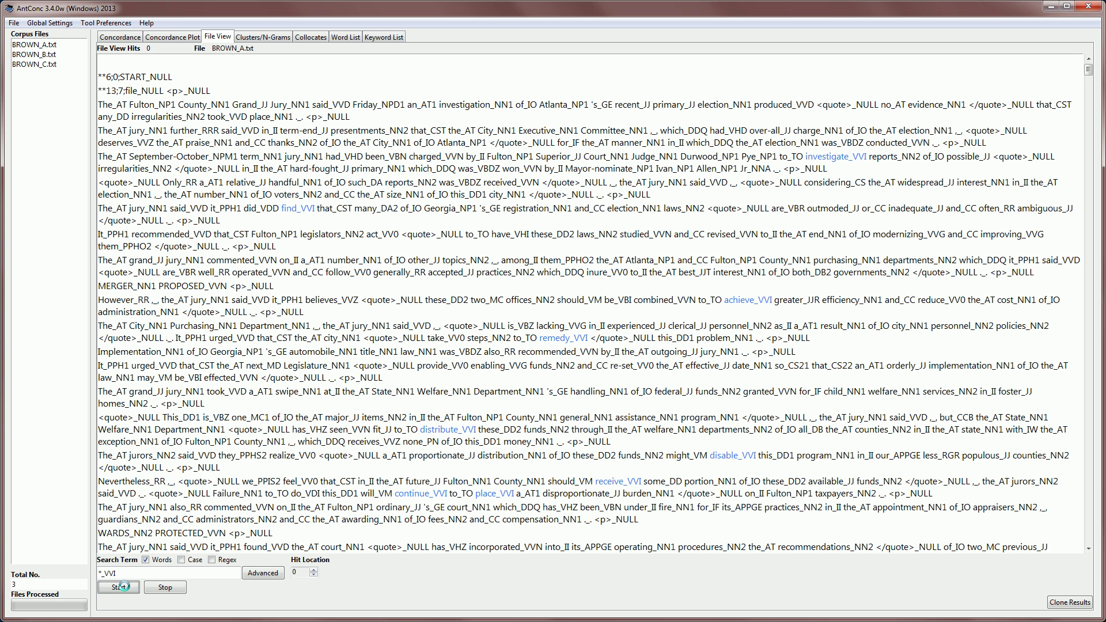
# Run the *_VVI concordance (3880 hits), sort it by verb and scroll through the results.
pyautogui.click(122, 37)
pyautogui.click(107, 581)
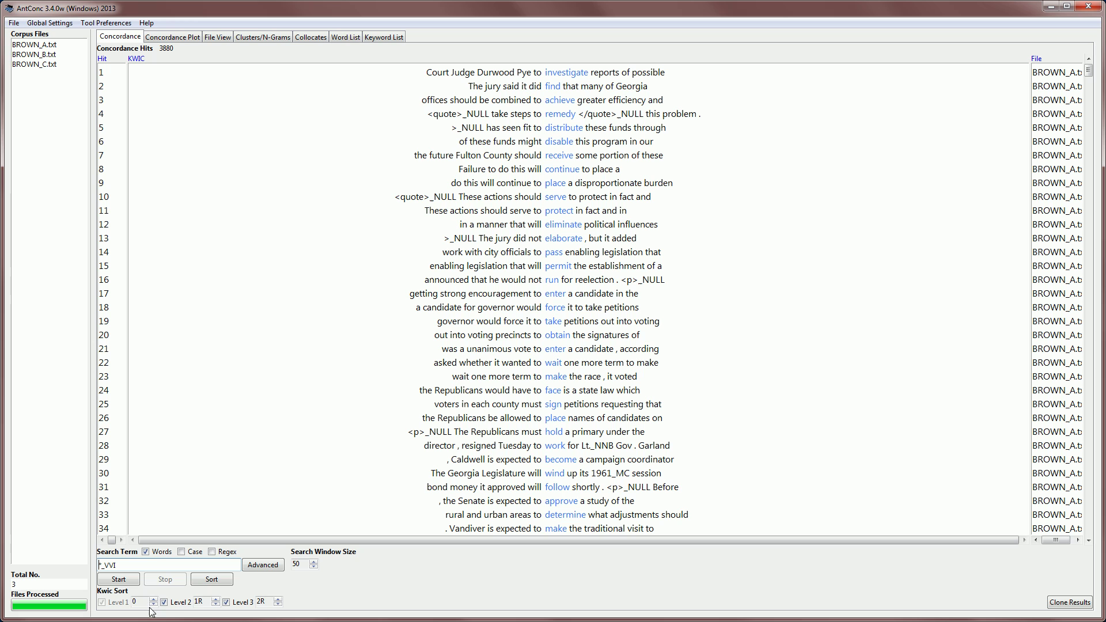
pyautogui.click(220, 584)
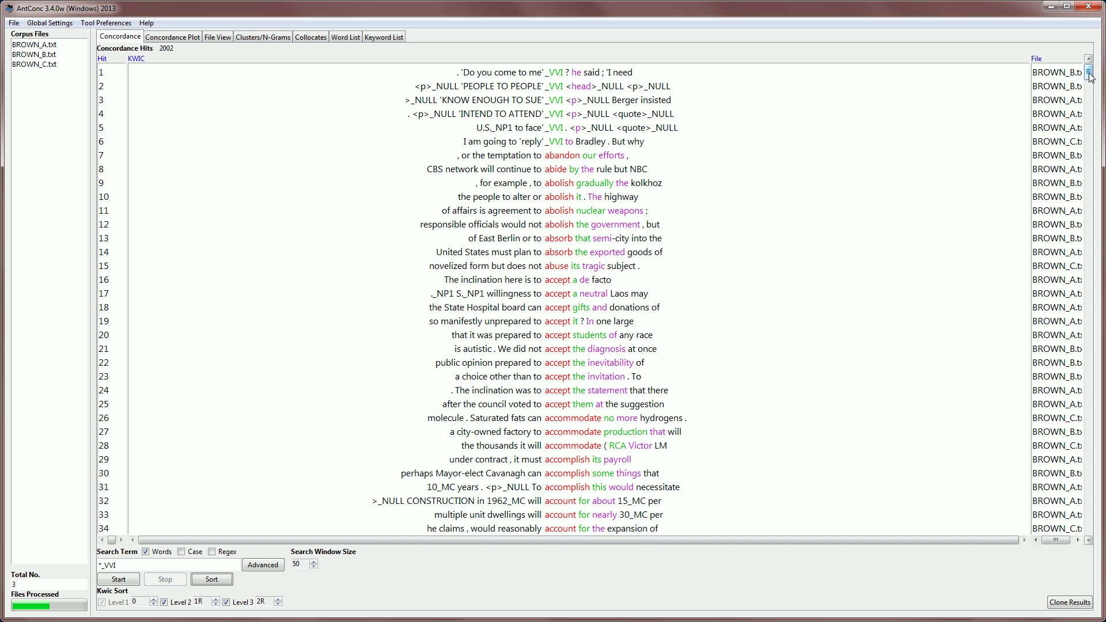
pyautogui.moveTo(1090, 77); pyautogui.dragTo(1091, 79)
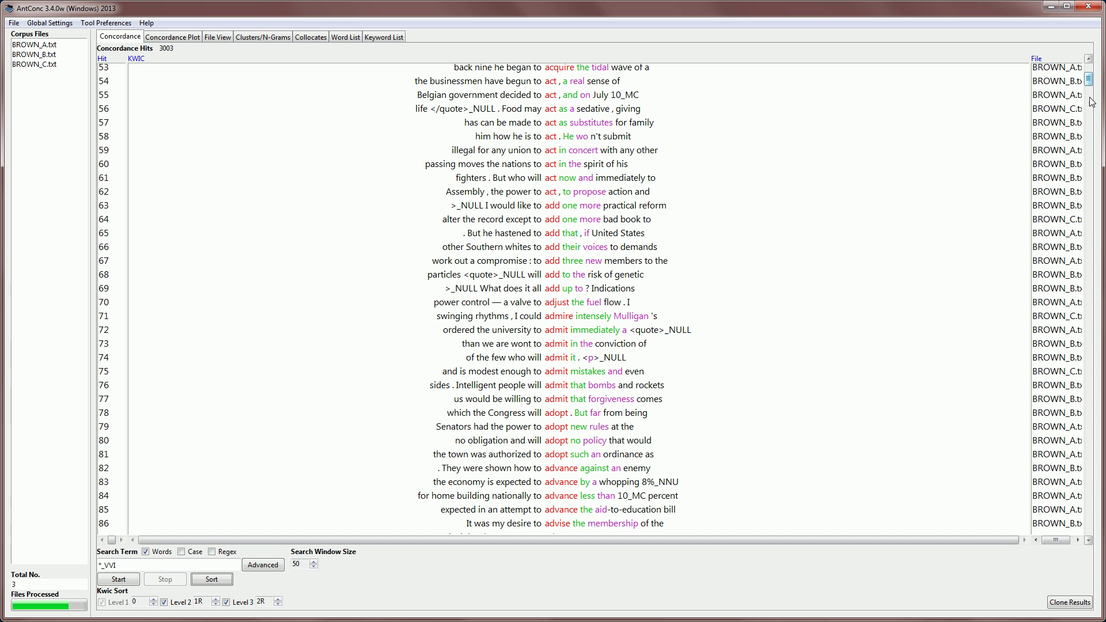
pyautogui.moveTo(1090, 86); pyautogui.dragTo(1090, 100)
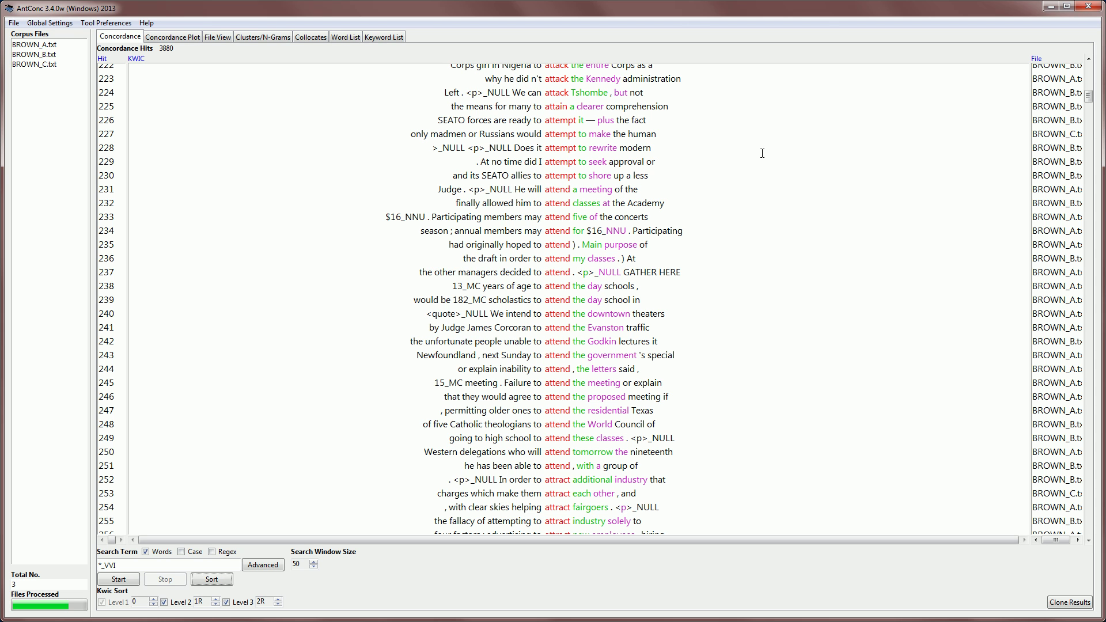
pyautogui.press('Tab')
# Return to File View and apply the Show tags option in the tag settings.
pyautogui.click(219, 37)
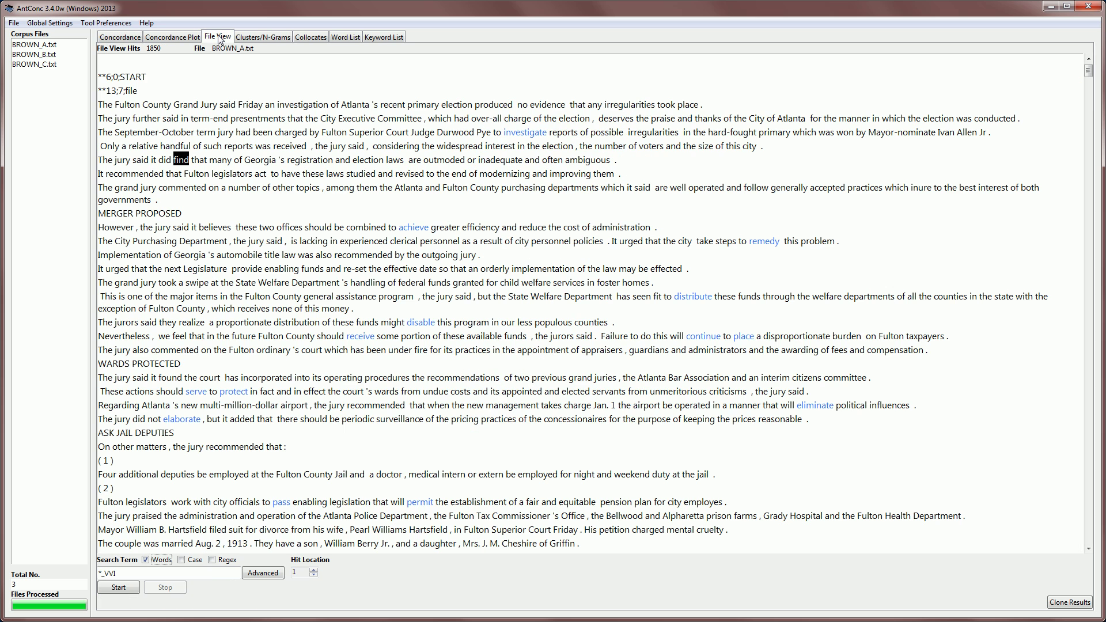
pyautogui.click(210, 164)
pyautogui.click(50, 24)
pyautogui.click(127, 79)
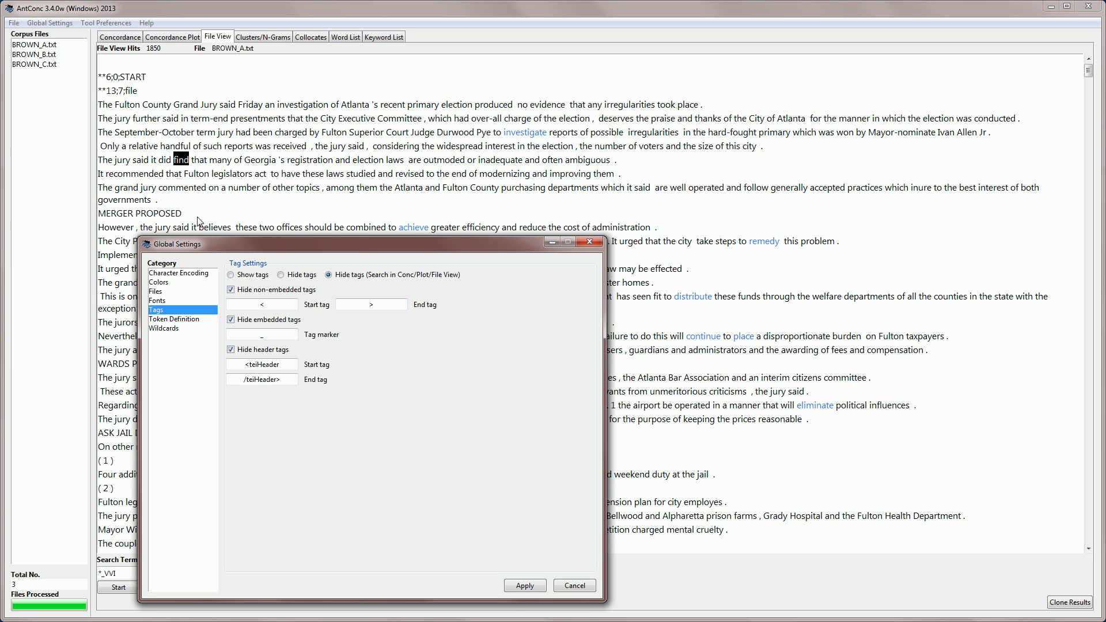
pyautogui.click(231, 275)
pyautogui.click(523, 586)
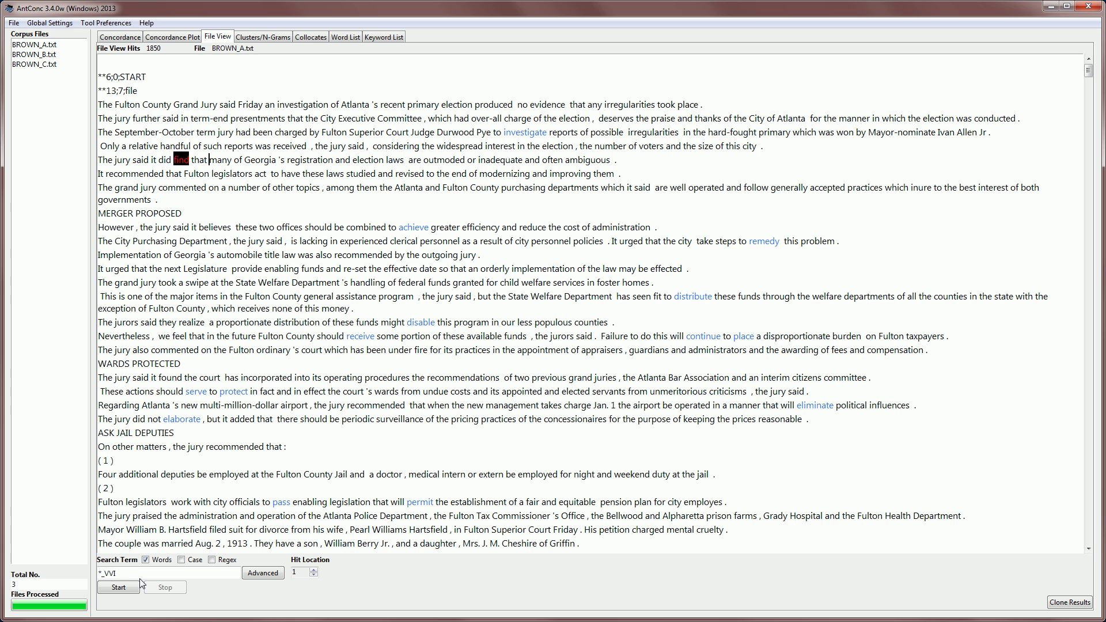
# Search BROWN_A.txt for Jury, finding 47 tagged hits like Jury_NN1.
pyautogui.moveTo(128, 574); pyautogui.dragTo(84, 572)
pyautogui.write('Jury')
pyautogui.click(29, 45)
pyautogui.click(118, 587)
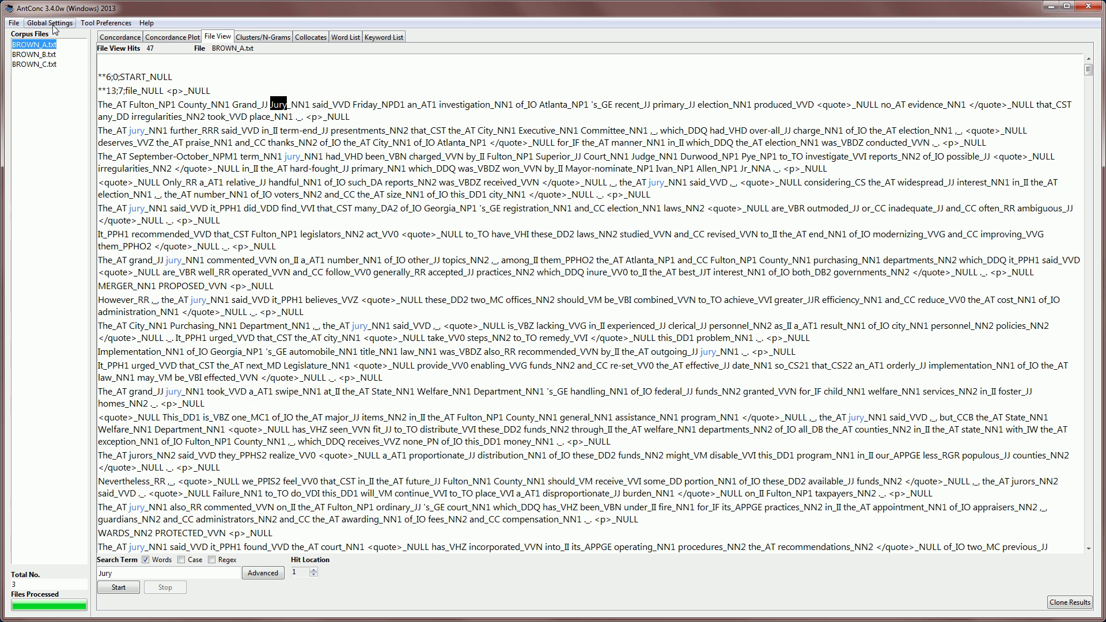
# Add numbers to the token definition, append '_' as a user-defined token character, and apply.
pyautogui.click(53, 26)
pyautogui.click(63, 52)
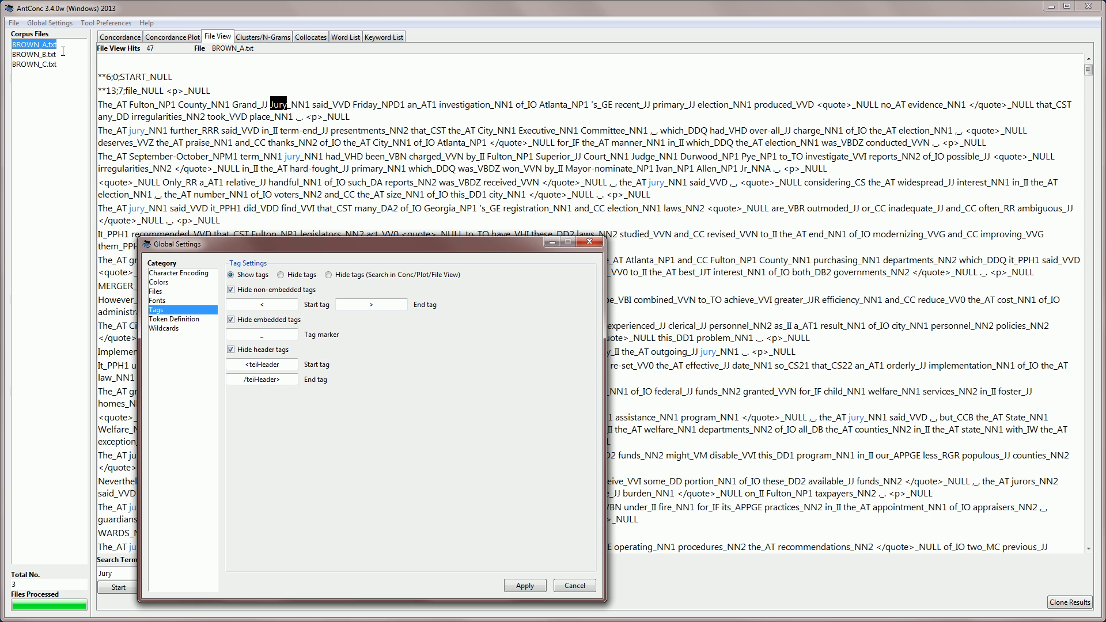
pyautogui.click(158, 320)
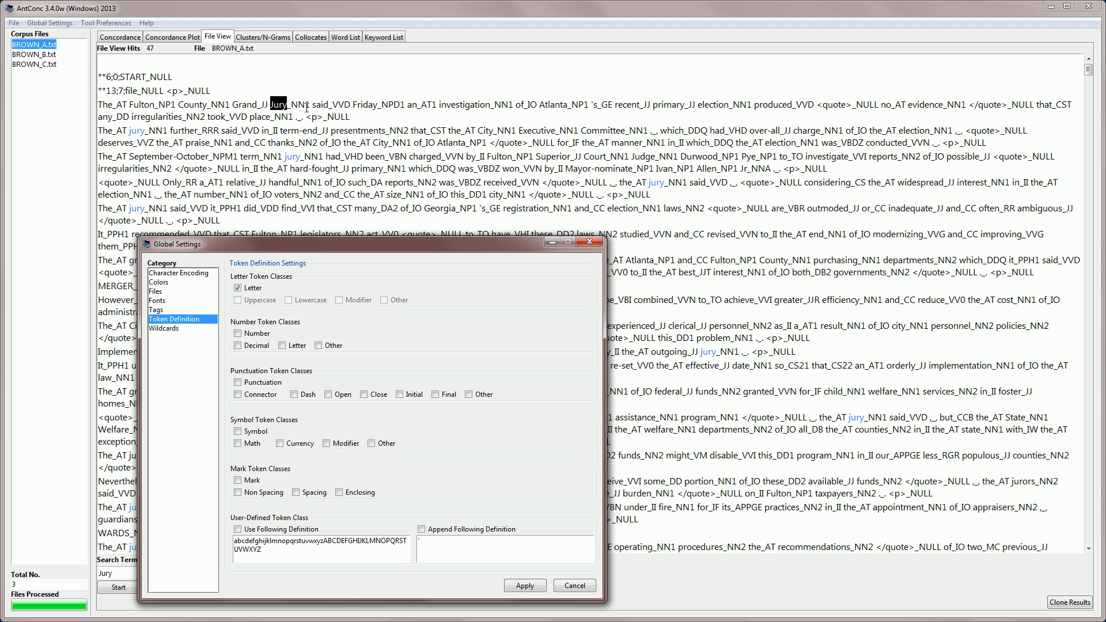
pyautogui.click(237, 335)
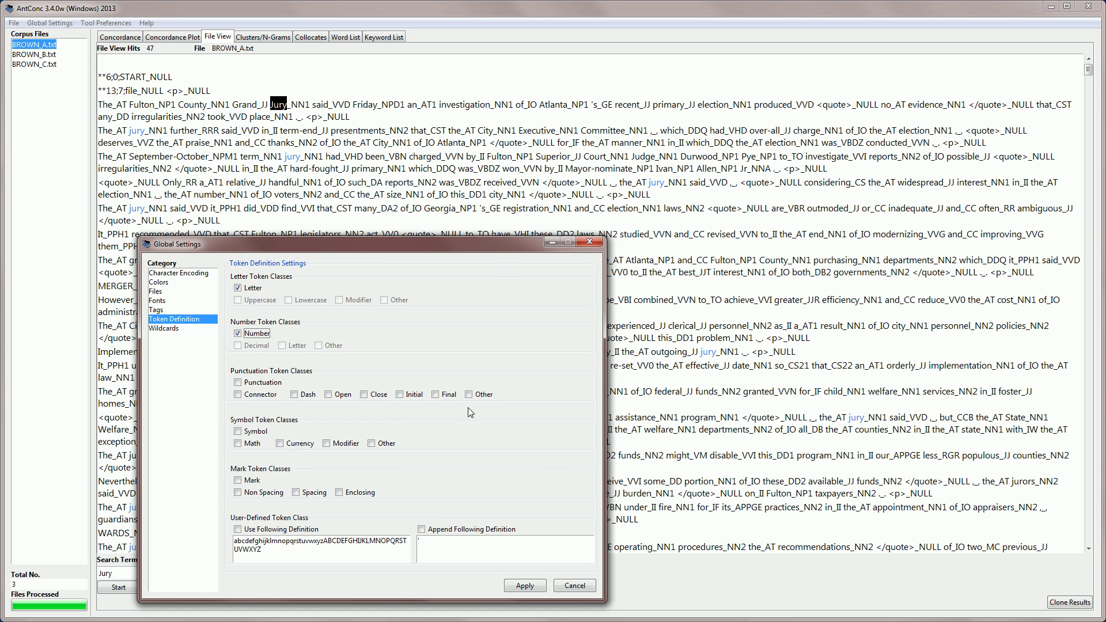
pyautogui.click(421, 529)
pyautogui.click(423, 537)
pyautogui.click(525, 587)
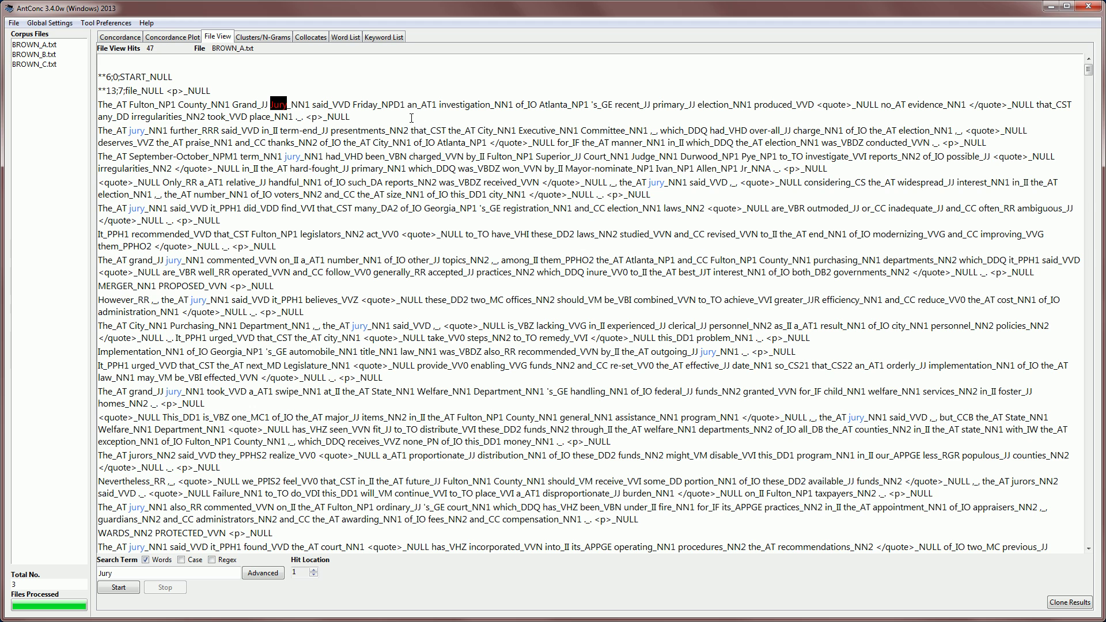
# Regenerate the word list with the new tokens: 23188 types, 223288 tokens, including the_at and of_io.
pyautogui.click(344, 38)
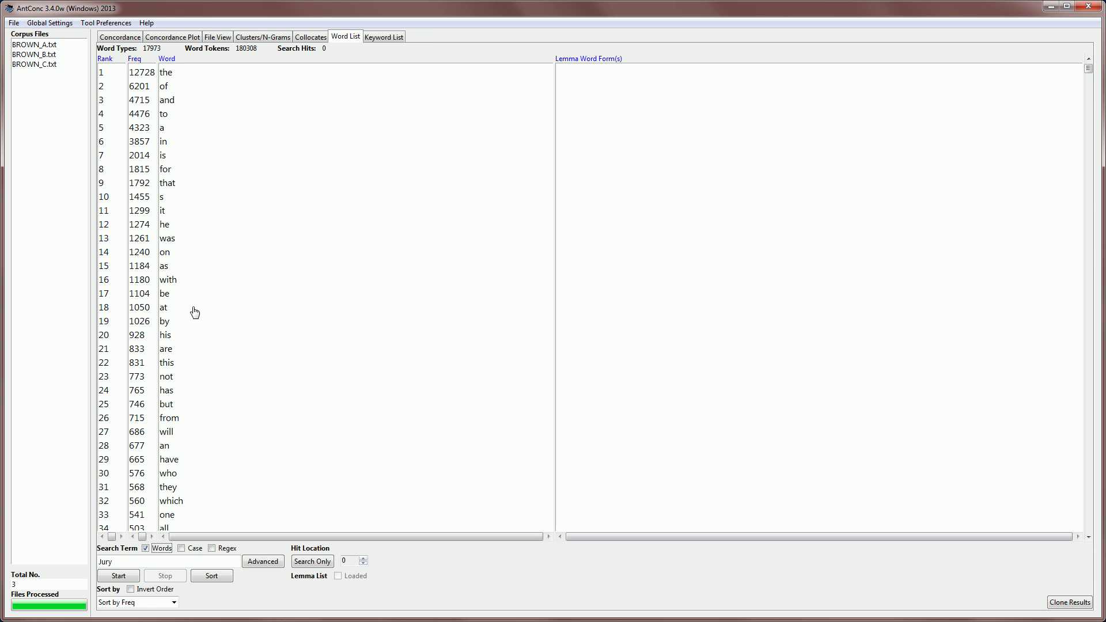
pyautogui.moveTo(115, 562); pyautogui.dragTo(97, 563)
pyautogui.press('BackSpace')
pyautogui.click(121, 577)
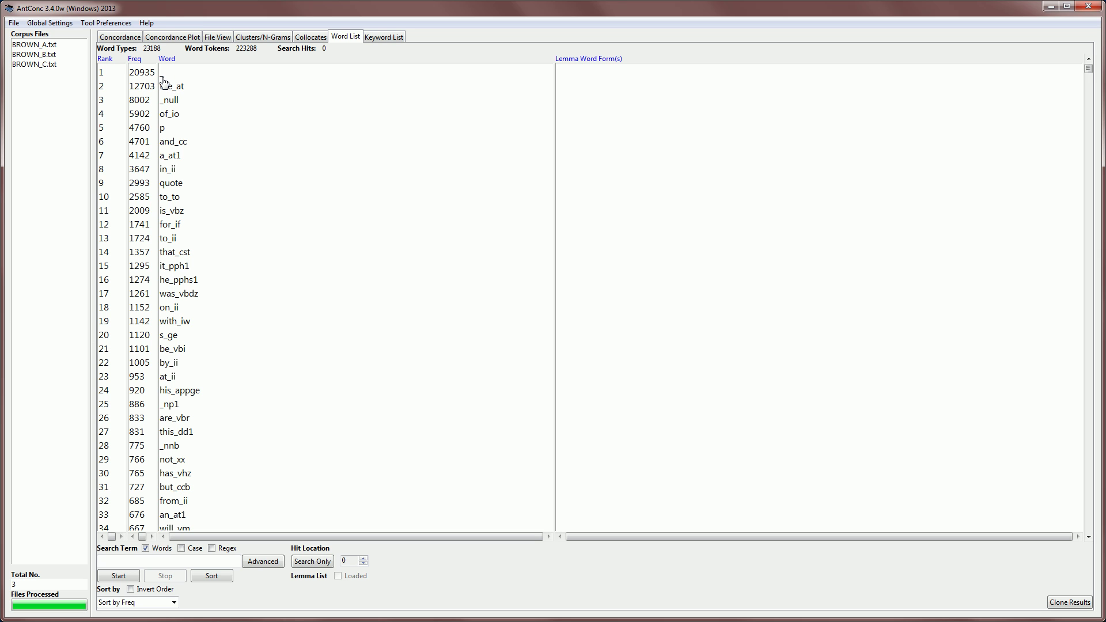
pyautogui.click(218, 36)
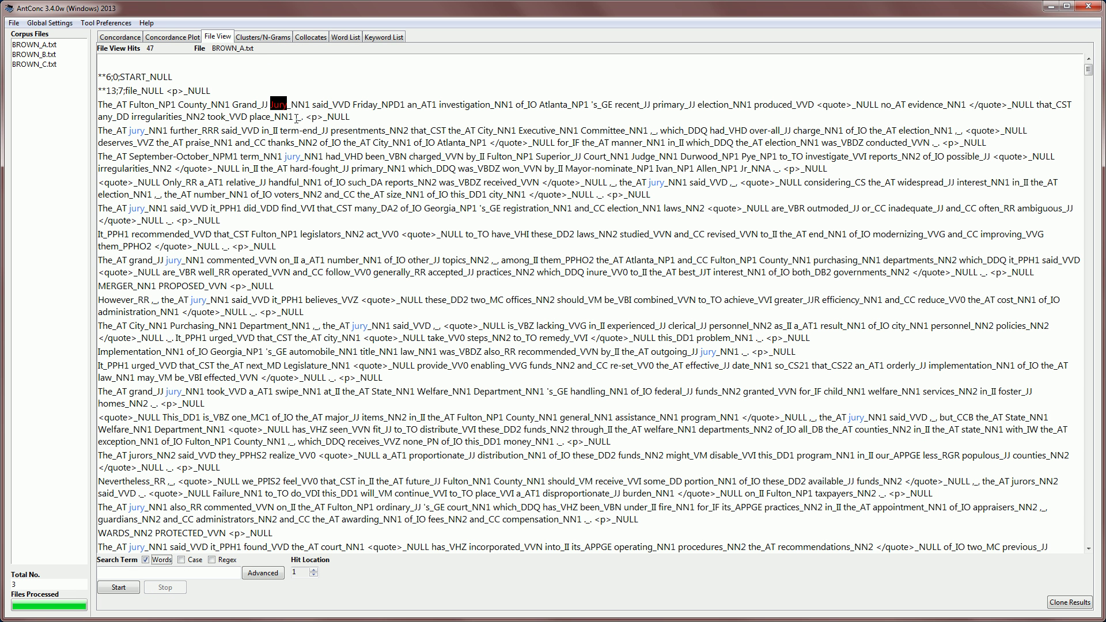
pyautogui.moveTo(297, 119); pyautogui.dragTo(306, 119)
pyautogui.click(345, 37)
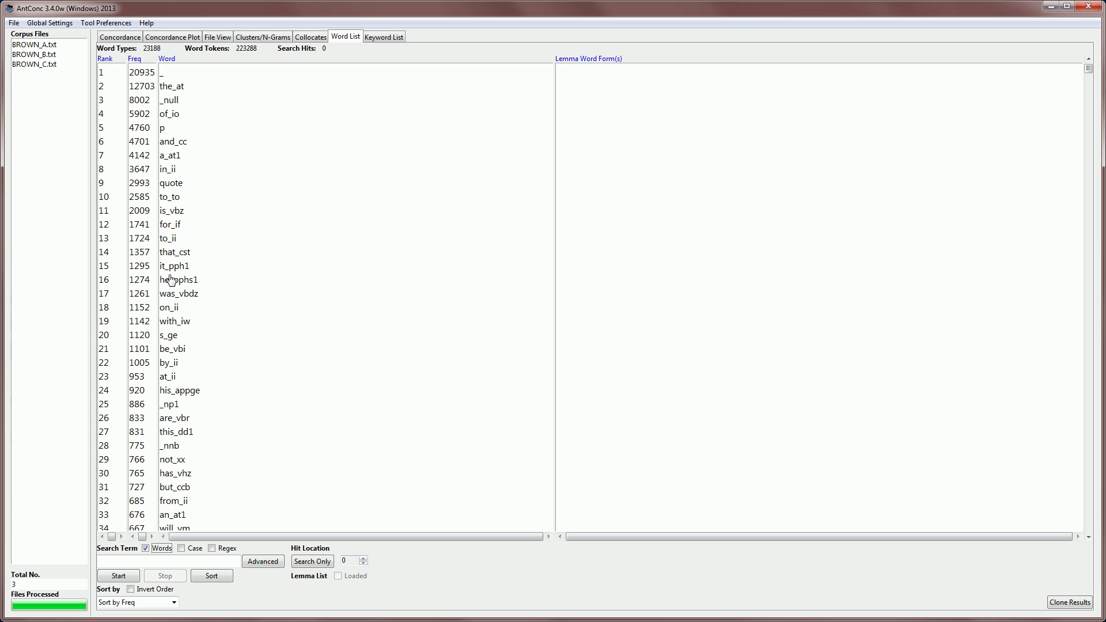
# Find jury_nn1 in the word list (rank 422, 47 occurrences) and open its concordance.
pyautogui.click(142, 561)
pyautogui.write('jury_nn1')
pyautogui.click(312, 562)
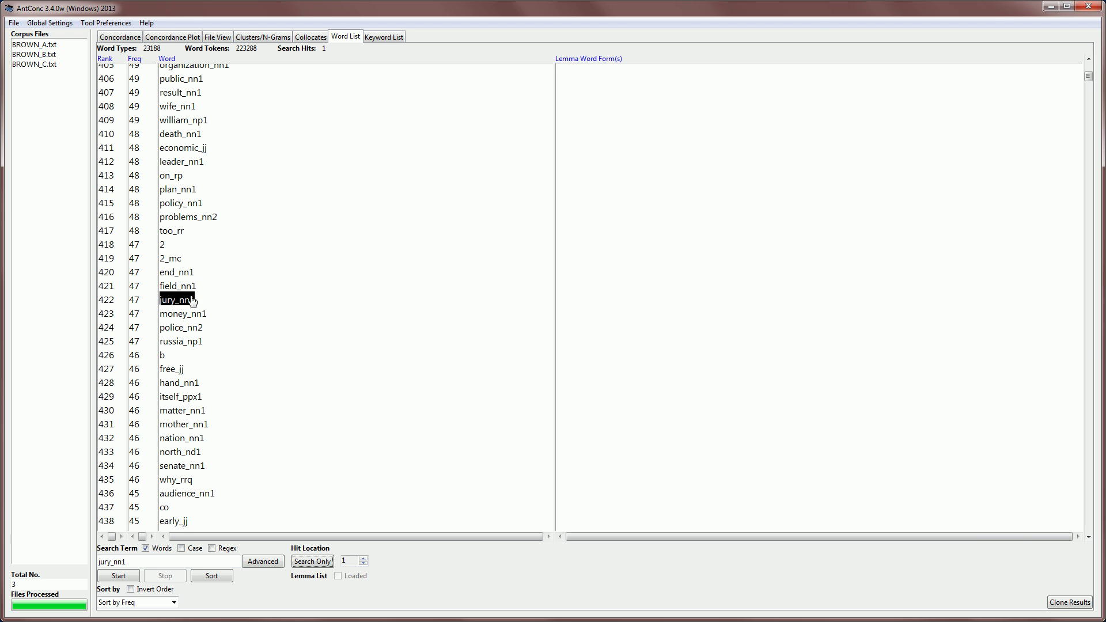
pyautogui.click(179, 305)
pyautogui.click(178, 304)
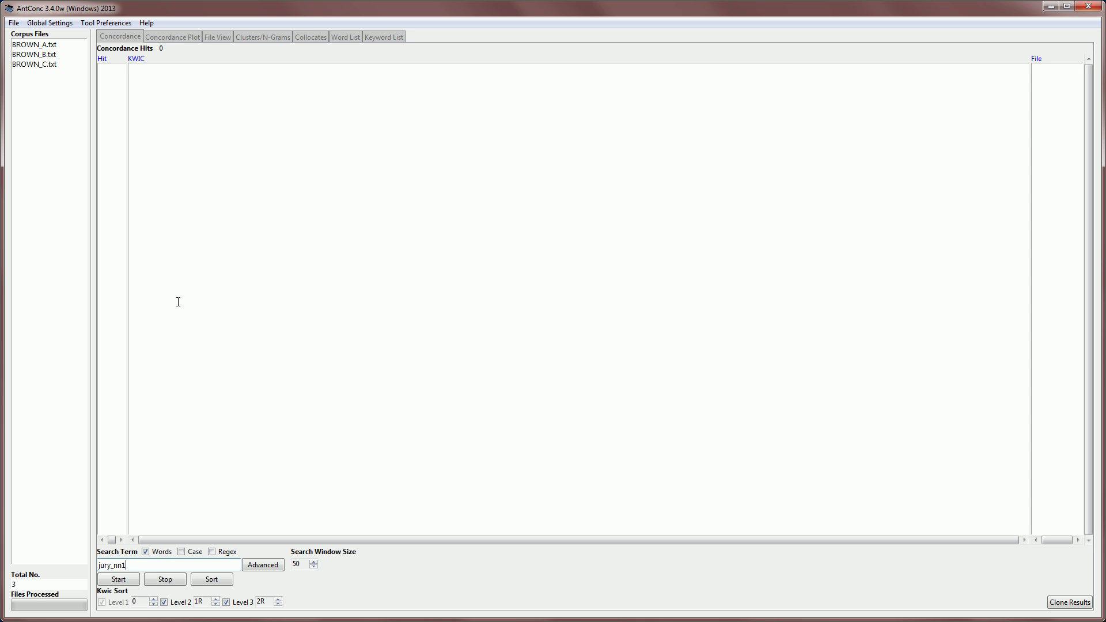